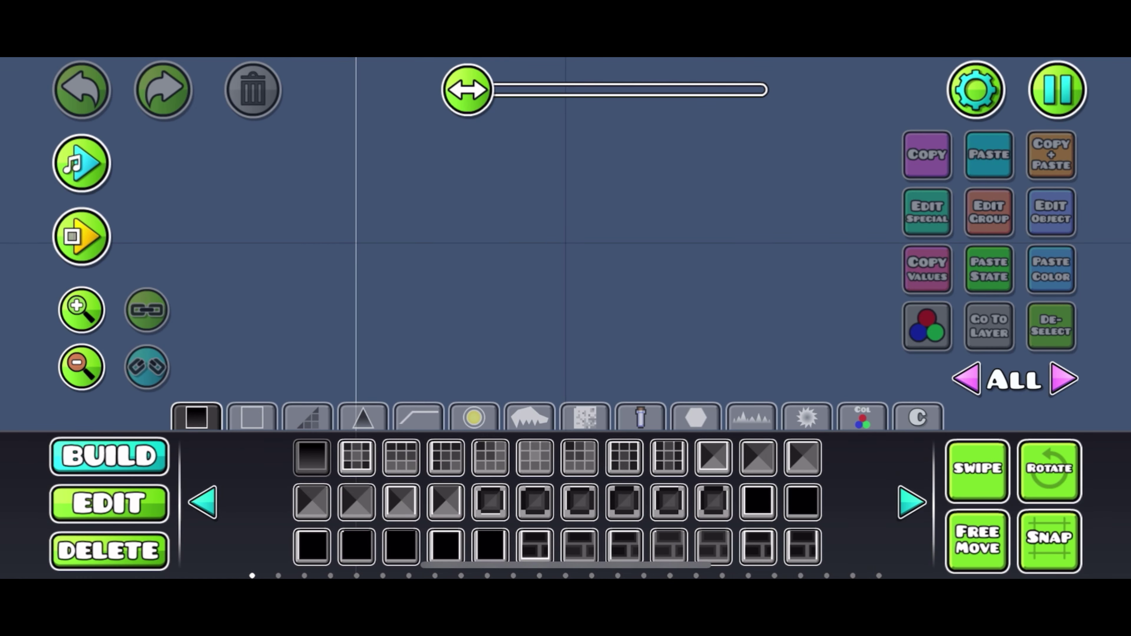
# Step: Place a thin floor block in the empty level and start adjusting it in Edit
pyautogui.click(370, 204)
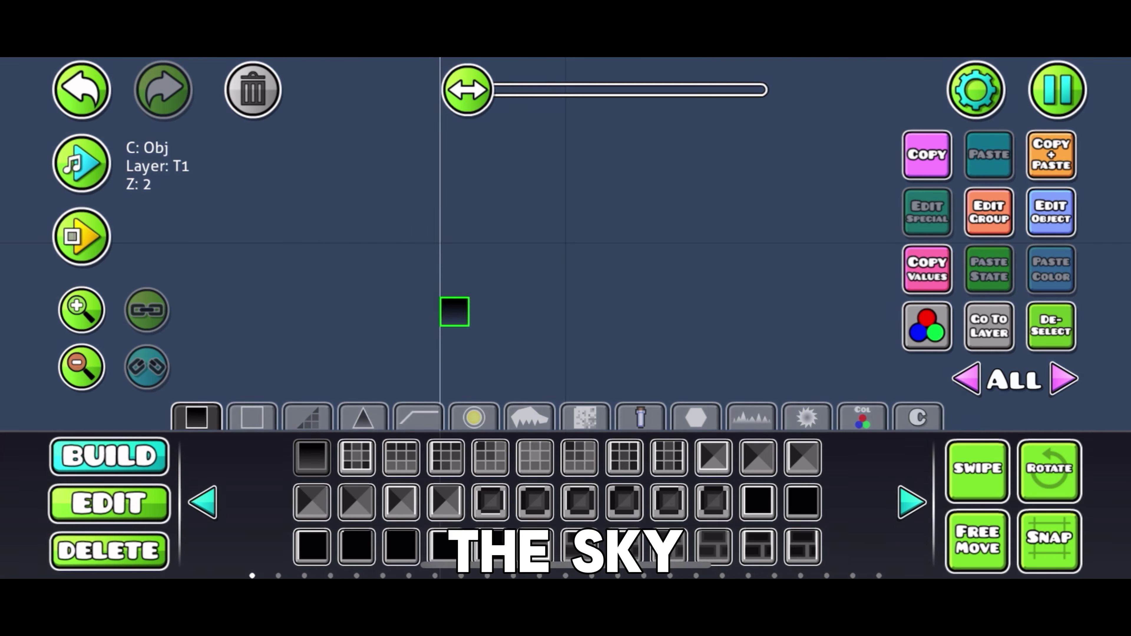
pyautogui.click(109, 503)
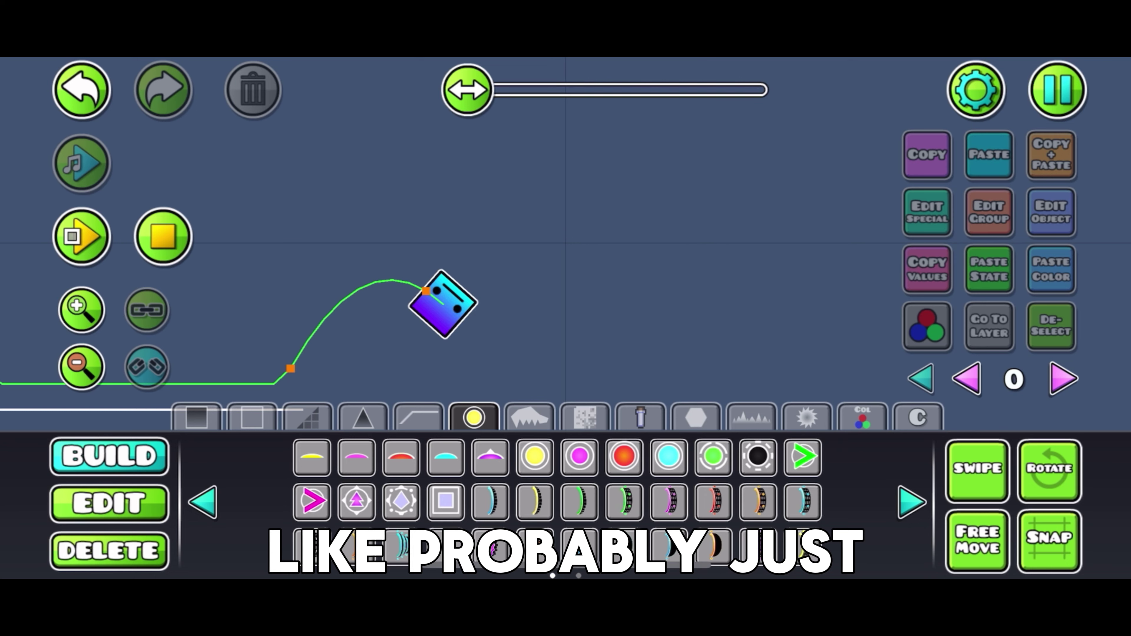
# Step: Place a green dash orb on the cube's path at the peak of its jump
pyautogui.click(713, 456)
pyautogui.click(423, 285)
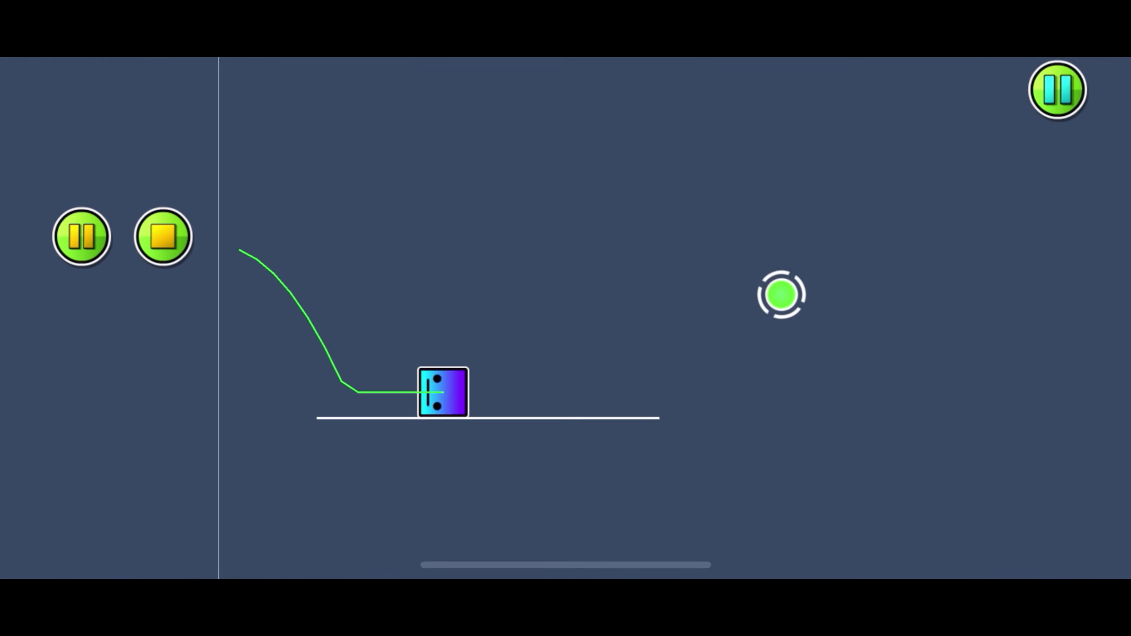
pyautogui.press('1')
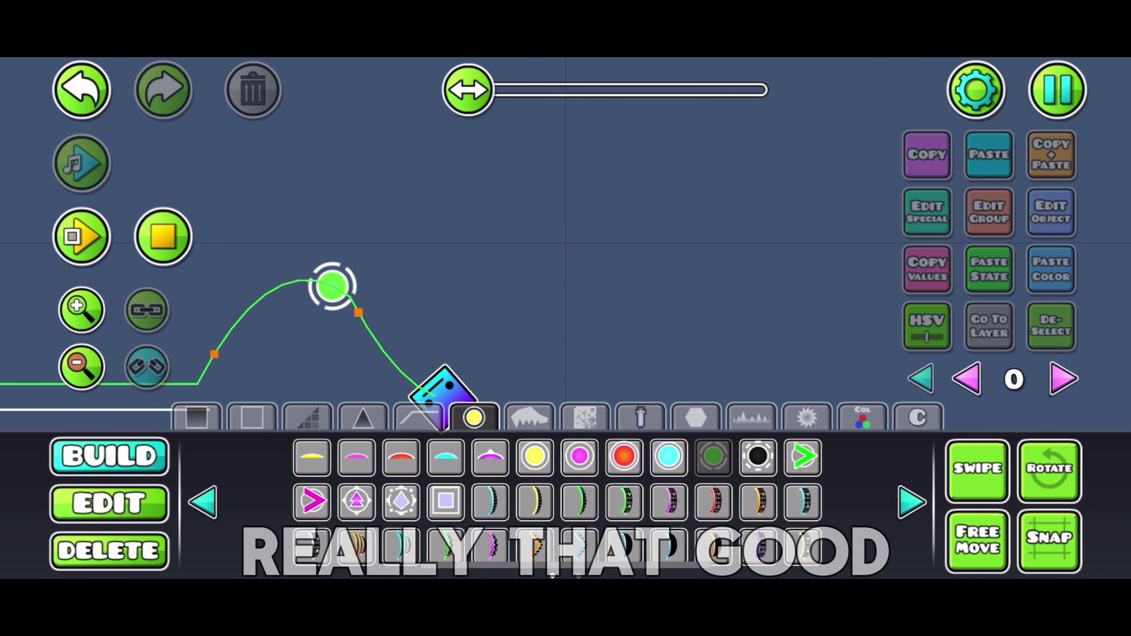
# Step: Add an outline corner and a vertical outline line, nudged one grid step left and down
pyautogui.click(197, 418)
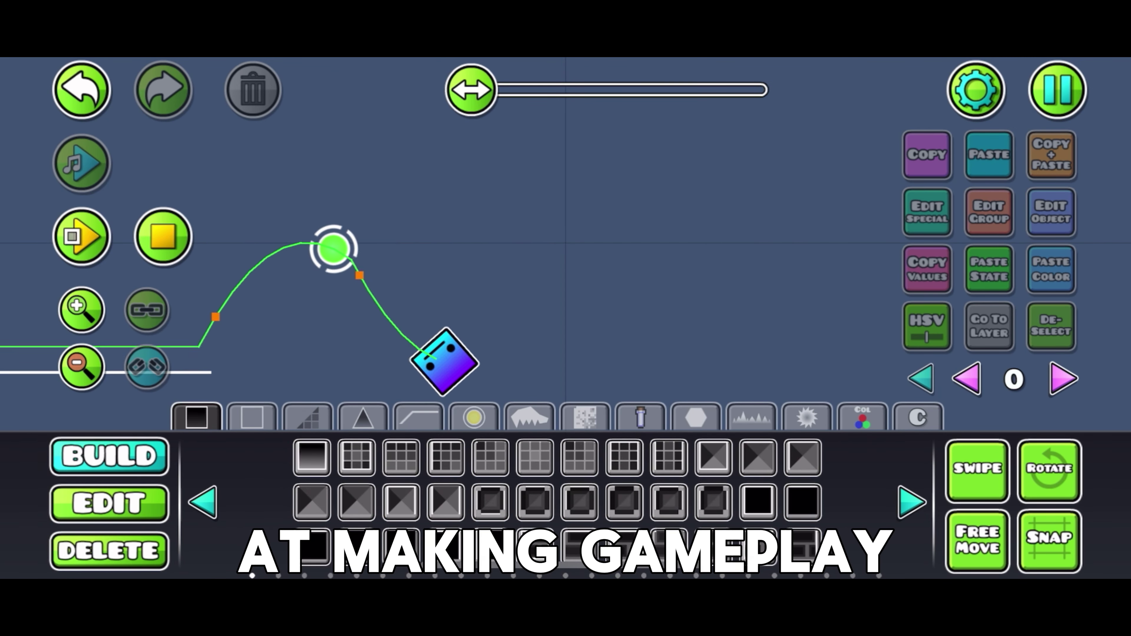
pyautogui.click(252, 418)
pyautogui.press('2')
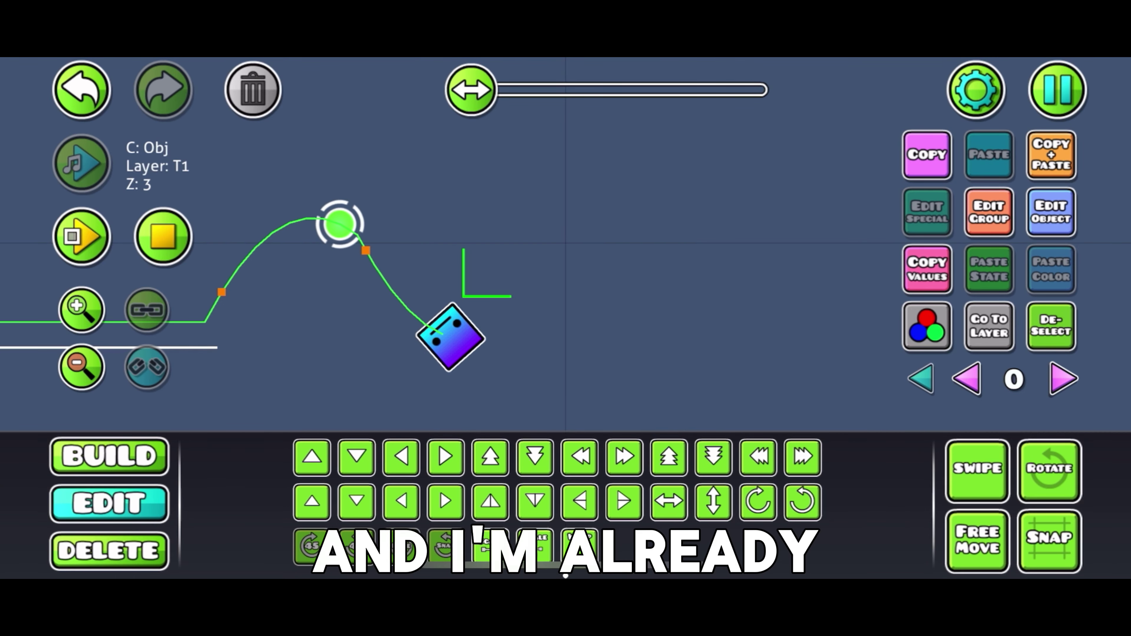
pyautogui.press('1')
pyautogui.click(356, 456)
pyautogui.press('2')
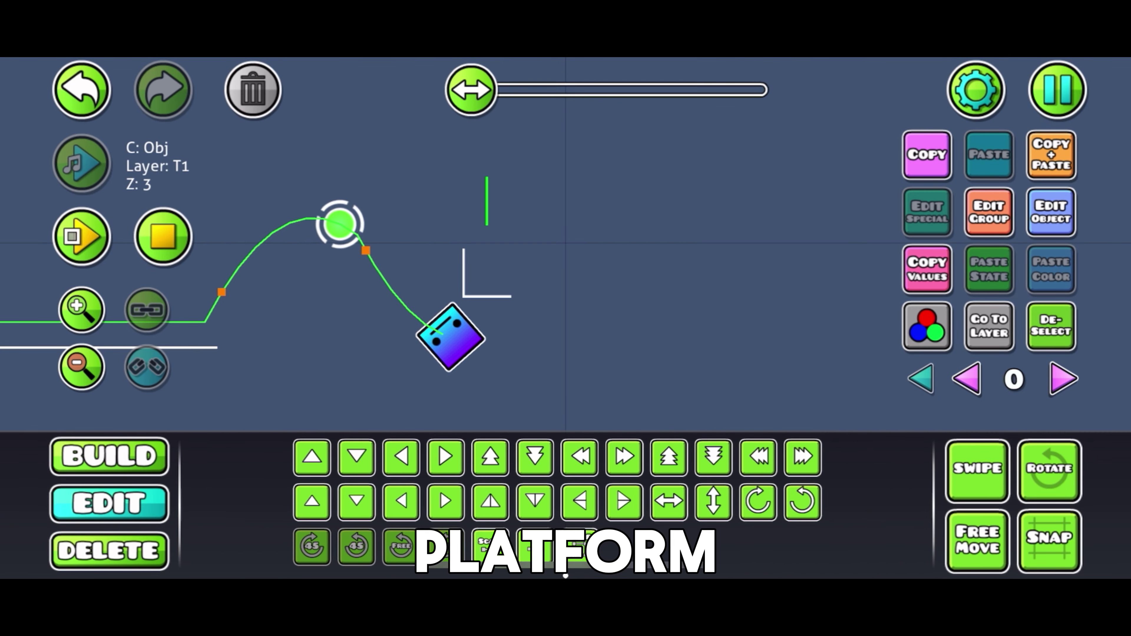
pyautogui.press('Return')
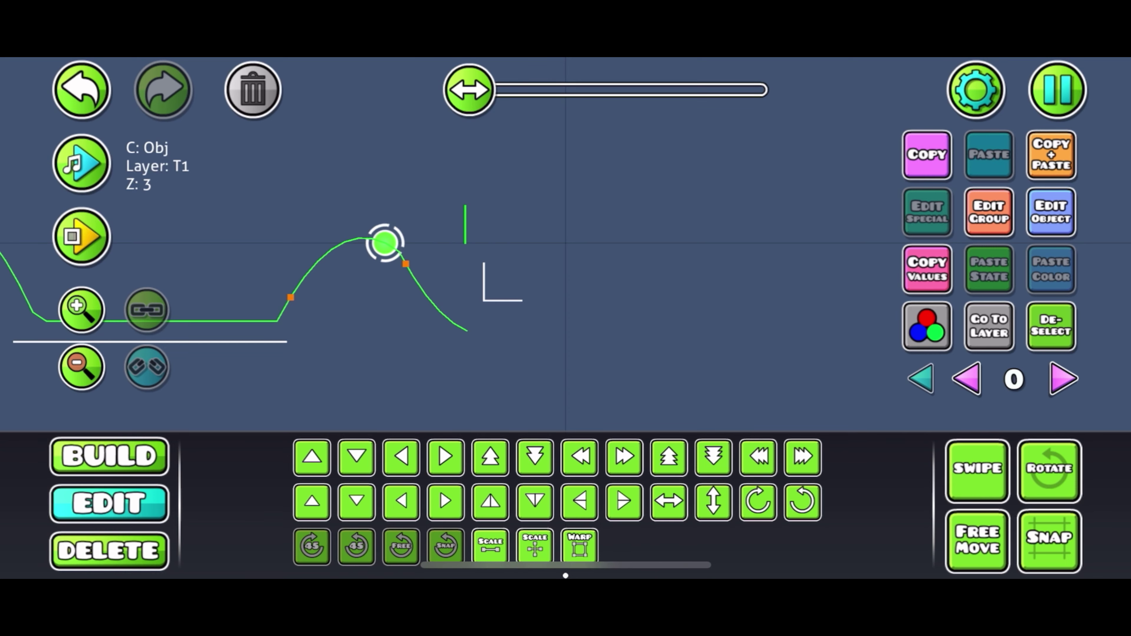
pyautogui.press('q')
pyautogui.press('e')
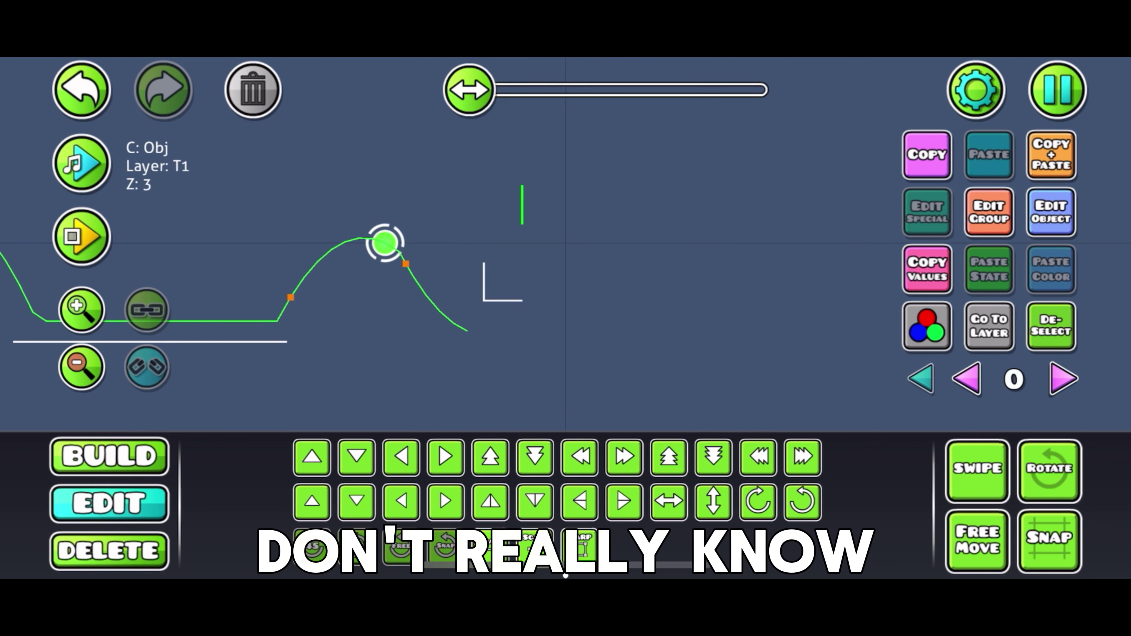
pyautogui.press('a')
pyautogui.press('s')
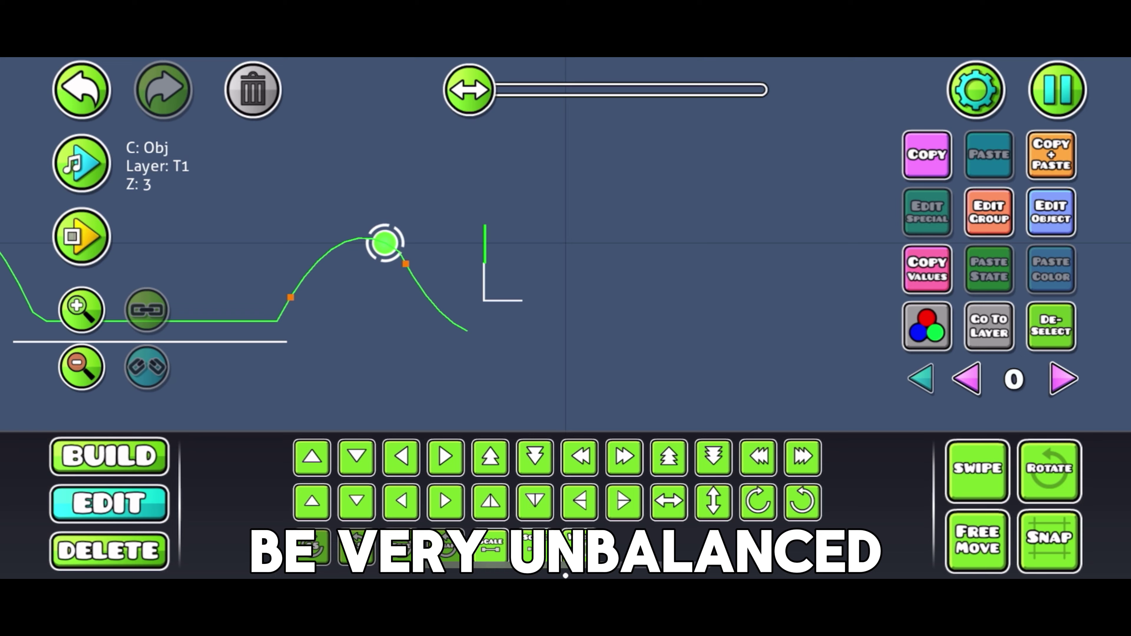
# Step: Playtest the level, jumping twice to hit the orbs
pyautogui.click(82, 237)
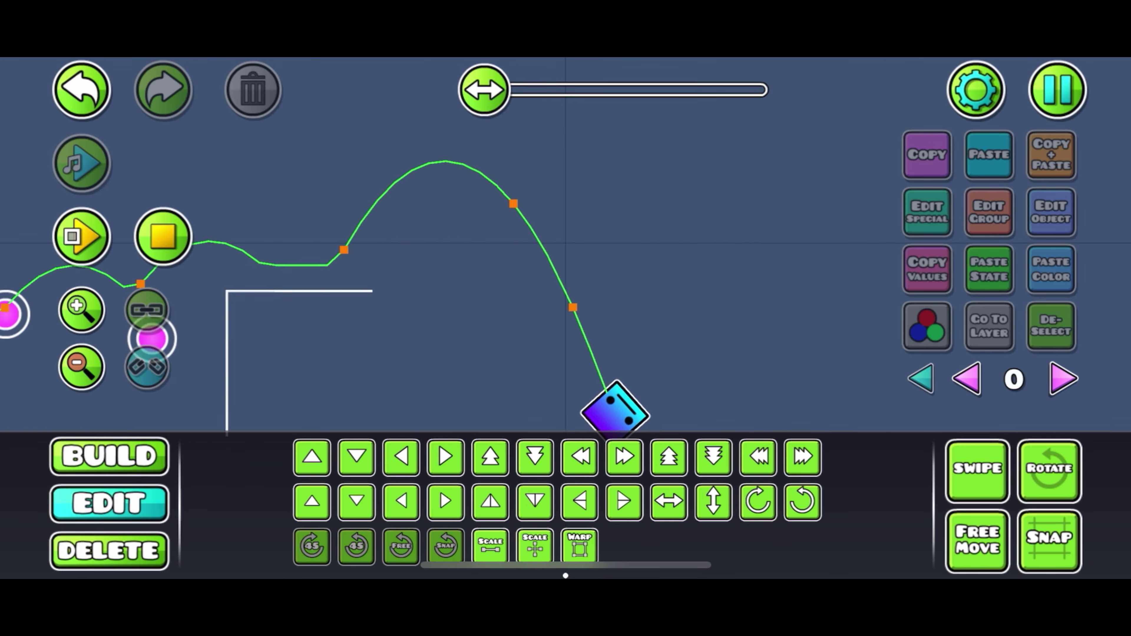
pyautogui.press('space')
pyautogui.press('space')
pyautogui.press('space')
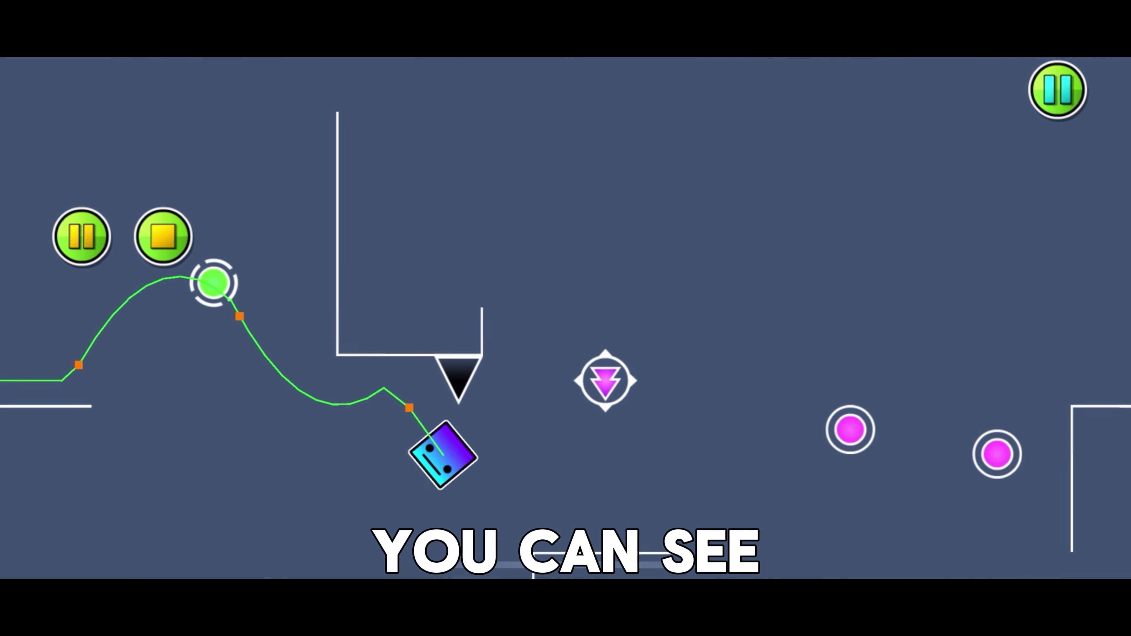
pyautogui.press('space')
pyautogui.press('space')
pyautogui.press('space')
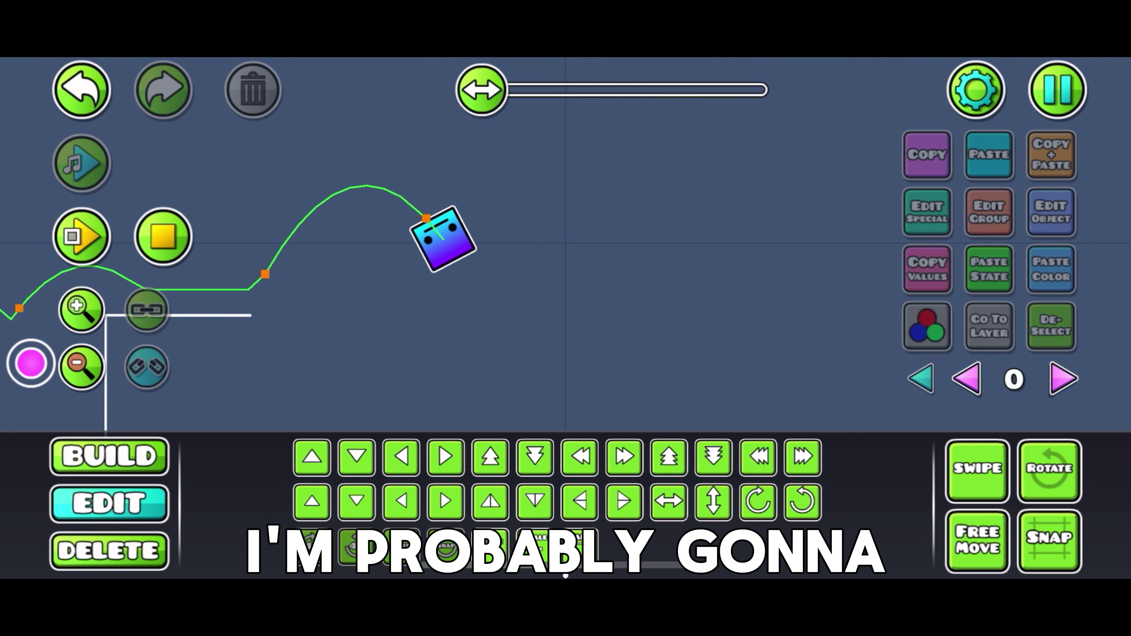
pyautogui.click(474, 416)
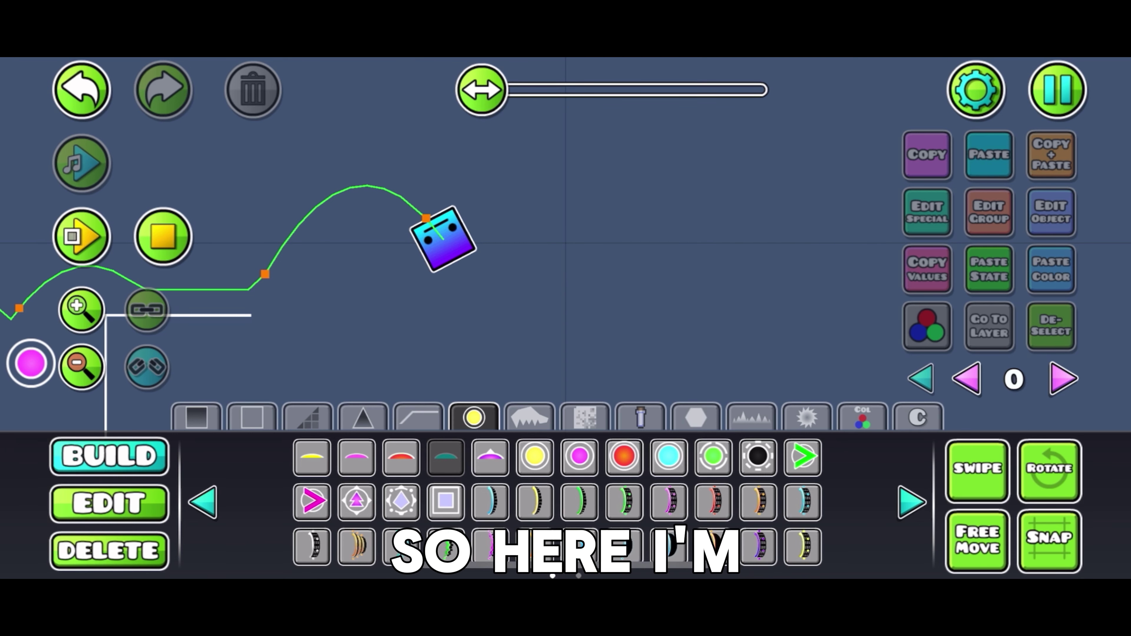
# Step: Place two blue pads, one at the cube's position and one on the ceiling
pyautogui.click(443, 236)
pyautogui.click(109, 503)
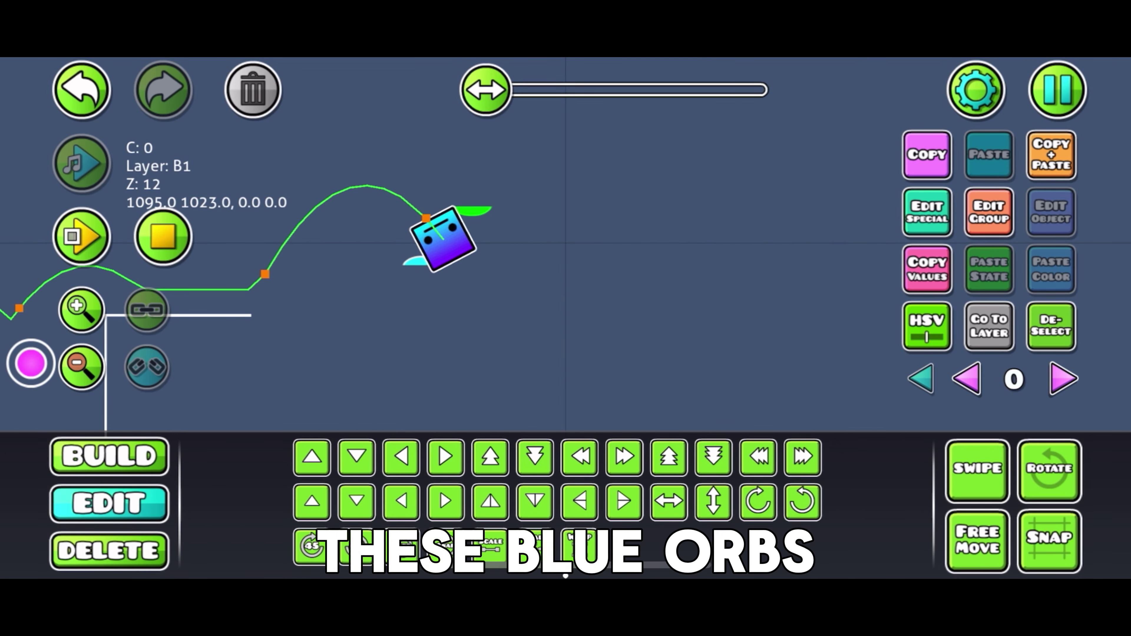
pyautogui.click(109, 455)
# Step: Add outline holder pieces under the lower pad and around the ceiling pad
pyautogui.click(196, 417)
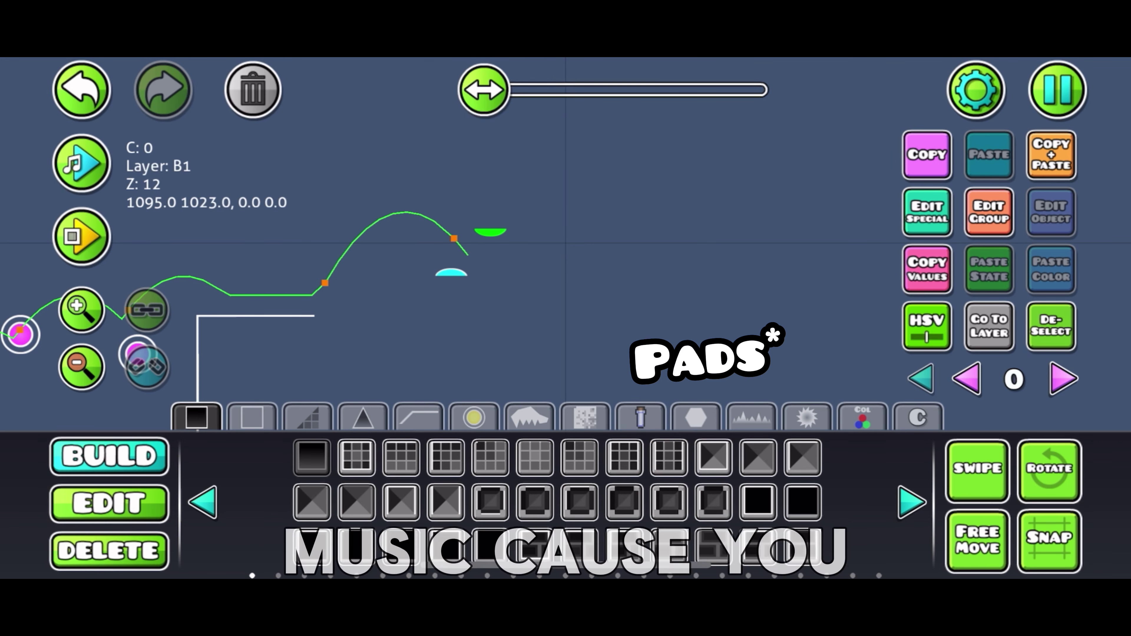
pyautogui.click(252, 416)
pyautogui.click(445, 456)
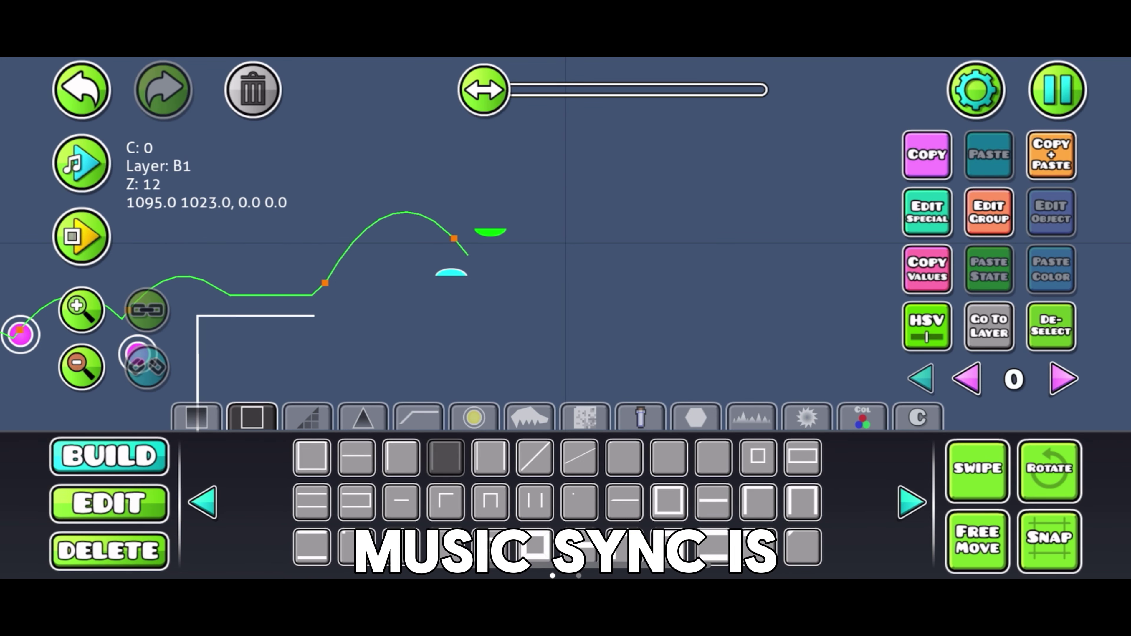
pyautogui.click(451, 296)
pyautogui.click(490, 217)
pyautogui.click(109, 503)
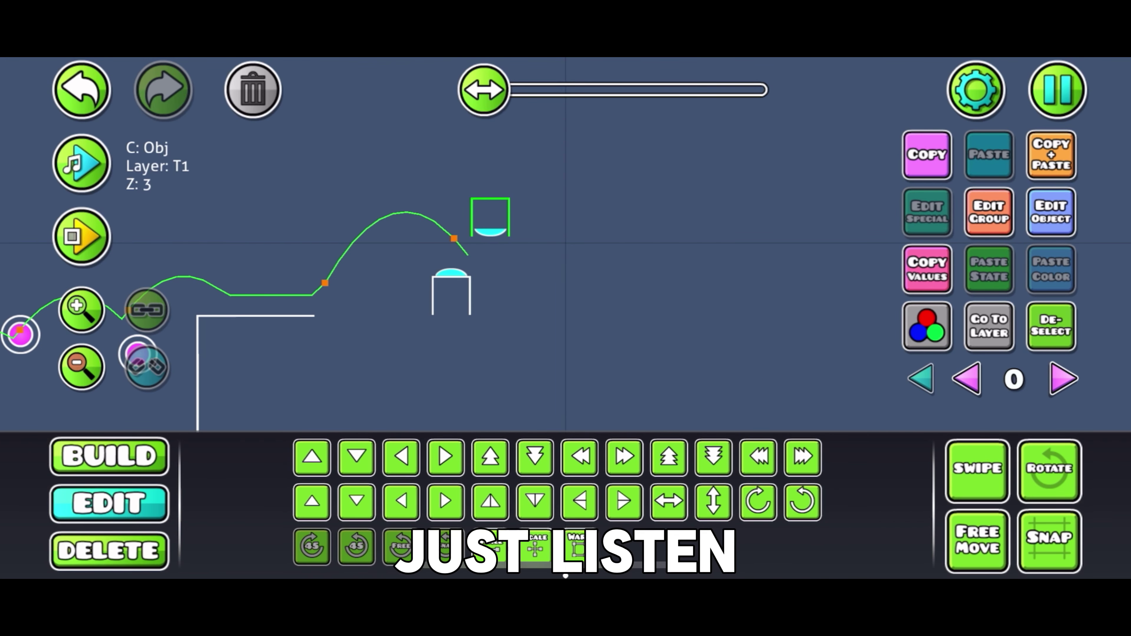
# Step: Playtest, jumping through the green orb, the gravity orb and the following orbs
pyautogui.click(81, 236)
pyautogui.press('space')
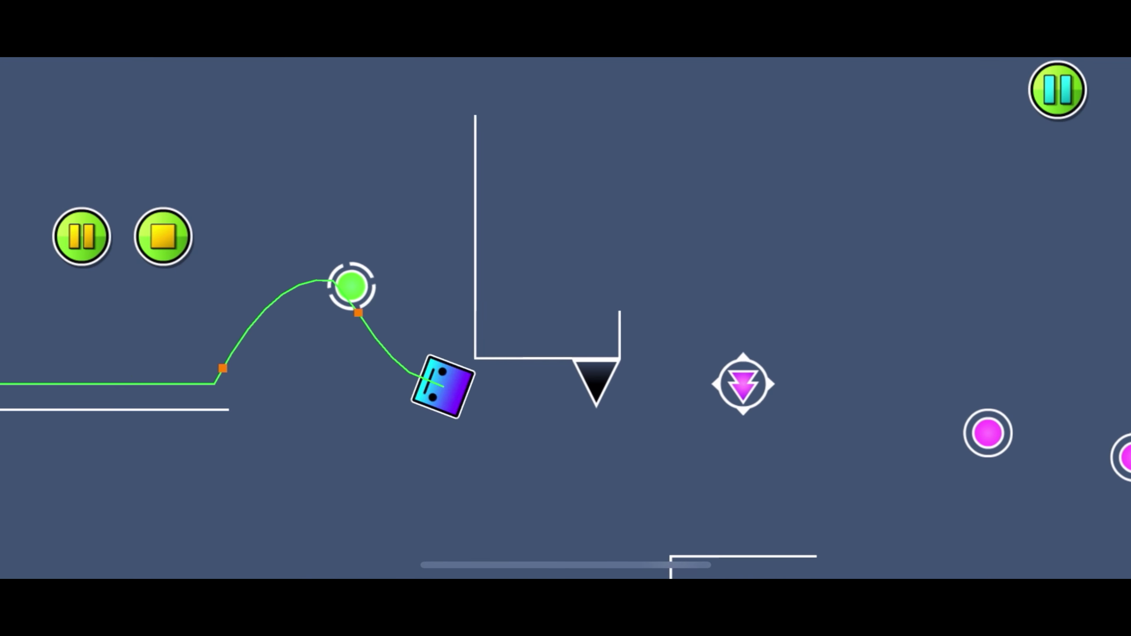
pyautogui.press('space')
pyautogui.press('space')
pyautogui.press('space')
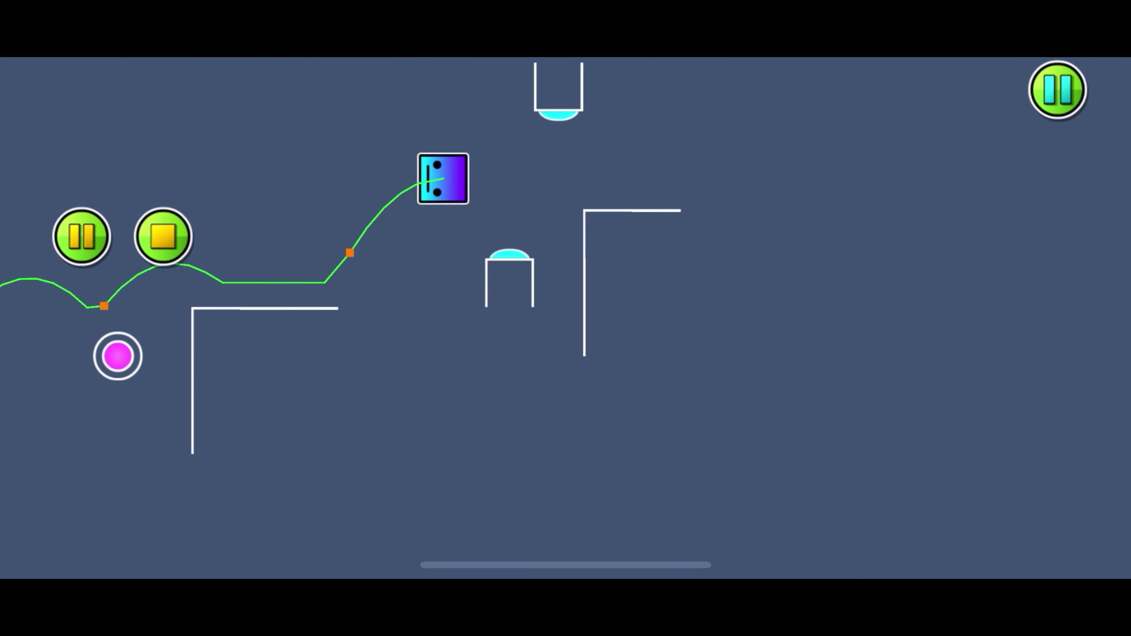
pyautogui.press('space')
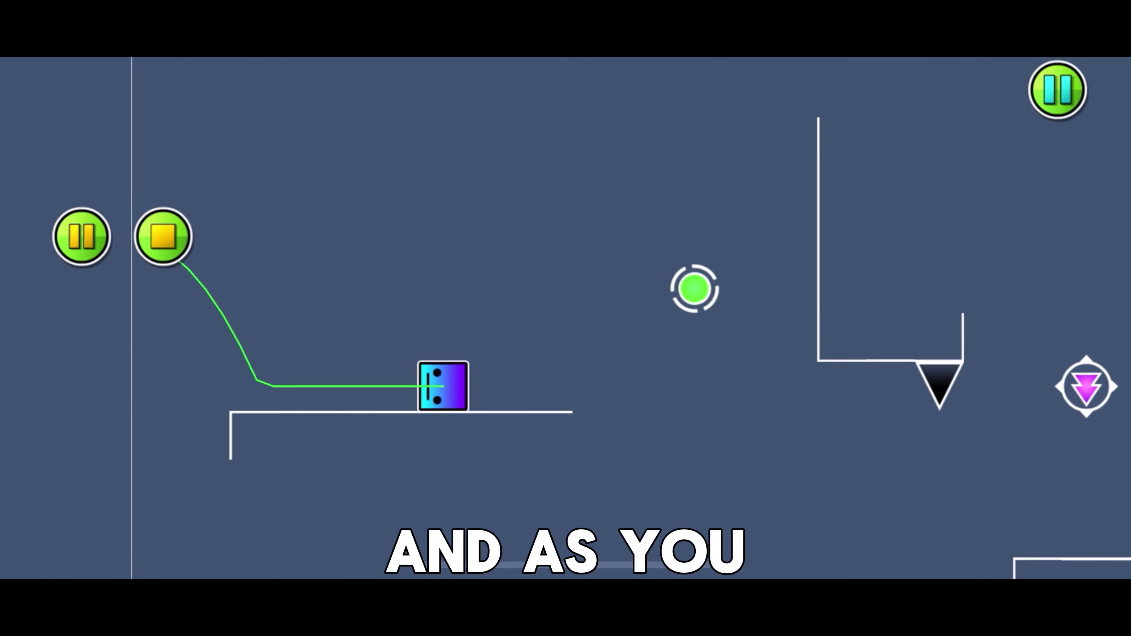
# Step: Playtest the section, jumping off both blue pads in time with the music, then exit with Escape
pyautogui.press('space')
pyautogui.press('space')
pyautogui.press('space')
pyautogui.press('space')
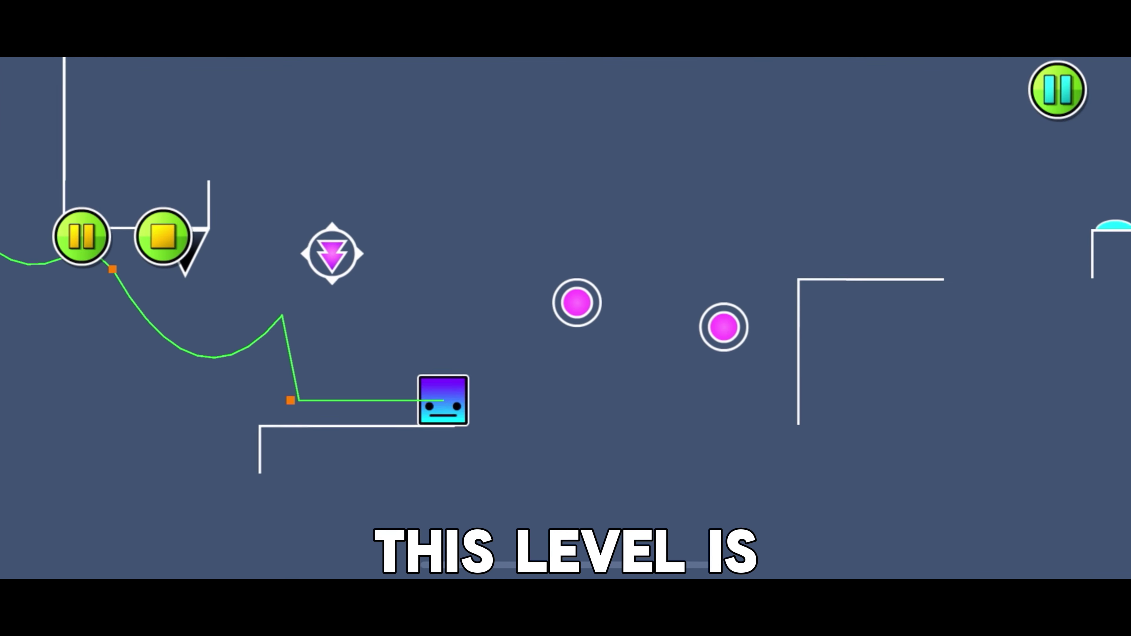
pyautogui.press('space')
pyautogui.press('space')
pyautogui.press('space')
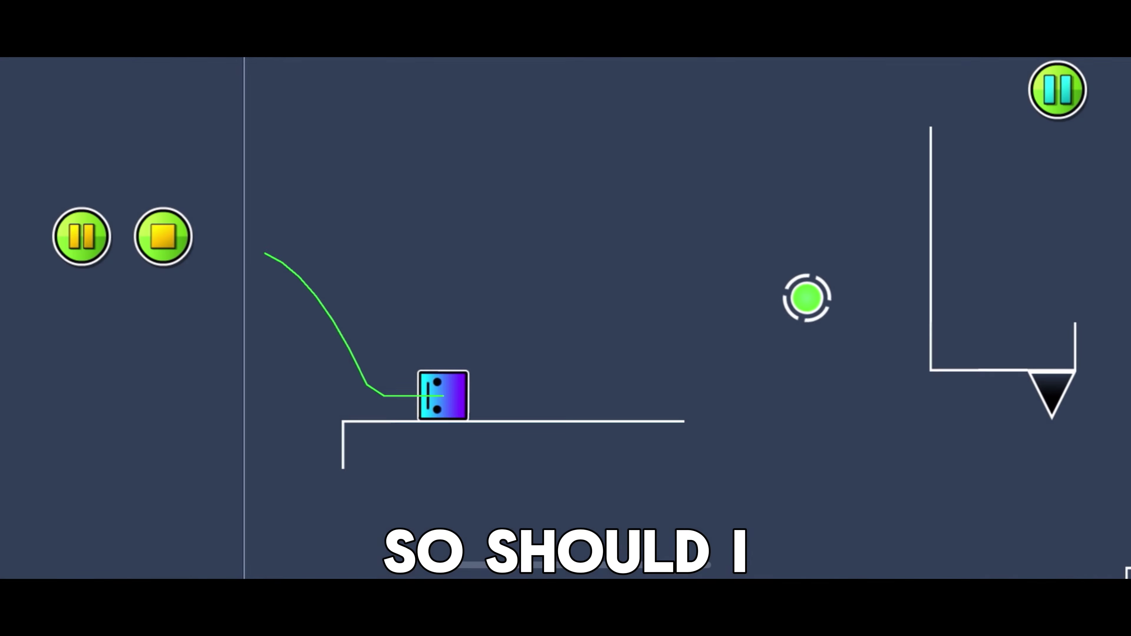
pyautogui.press('space')
pyautogui.press('space')
pyautogui.press('space')
pyautogui.press('space')
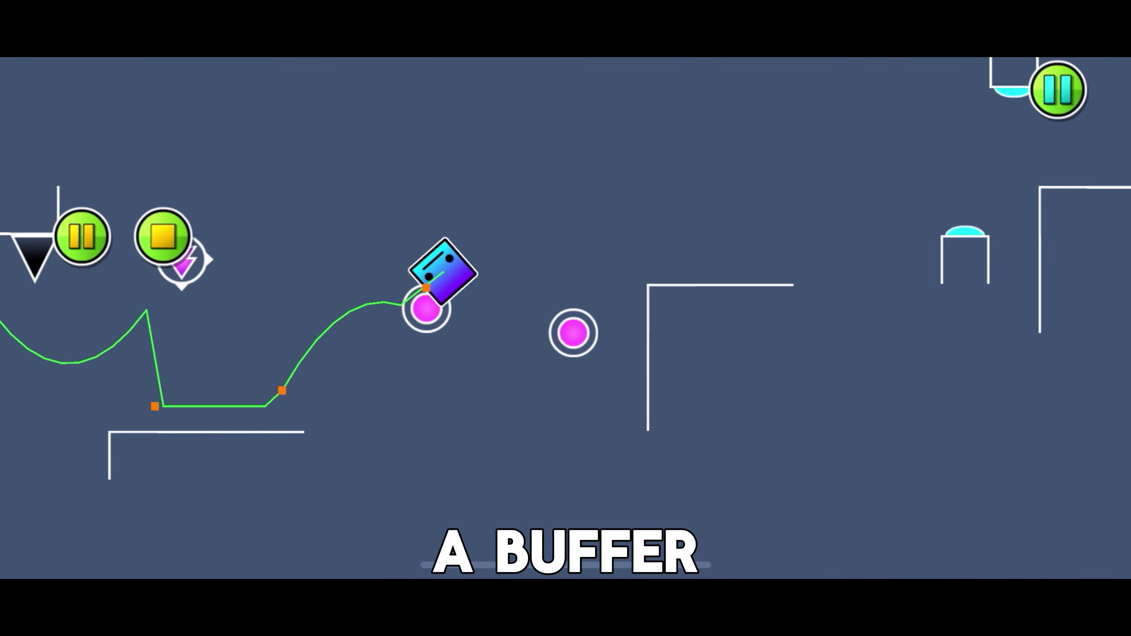
pyautogui.press('space')
pyautogui.press('space')
pyautogui.press('space')
pyautogui.press('space')
pyautogui.press('Escape')
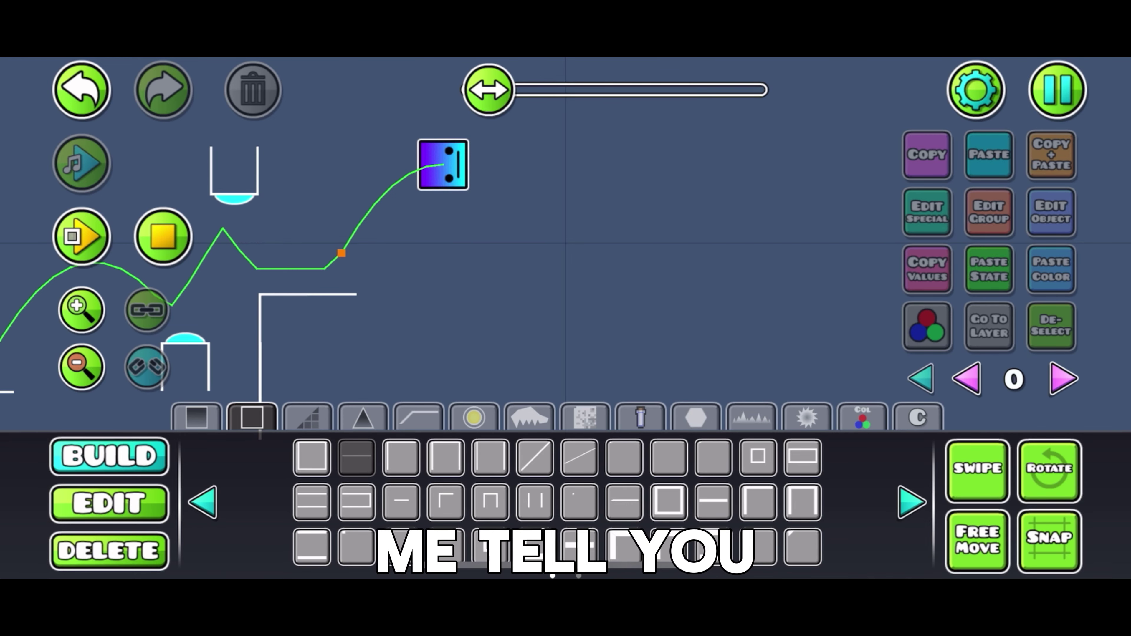
# Step: Place a yellow arc portal from the orbs and pads objects at the press marker
pyautogui.click(474, 417)
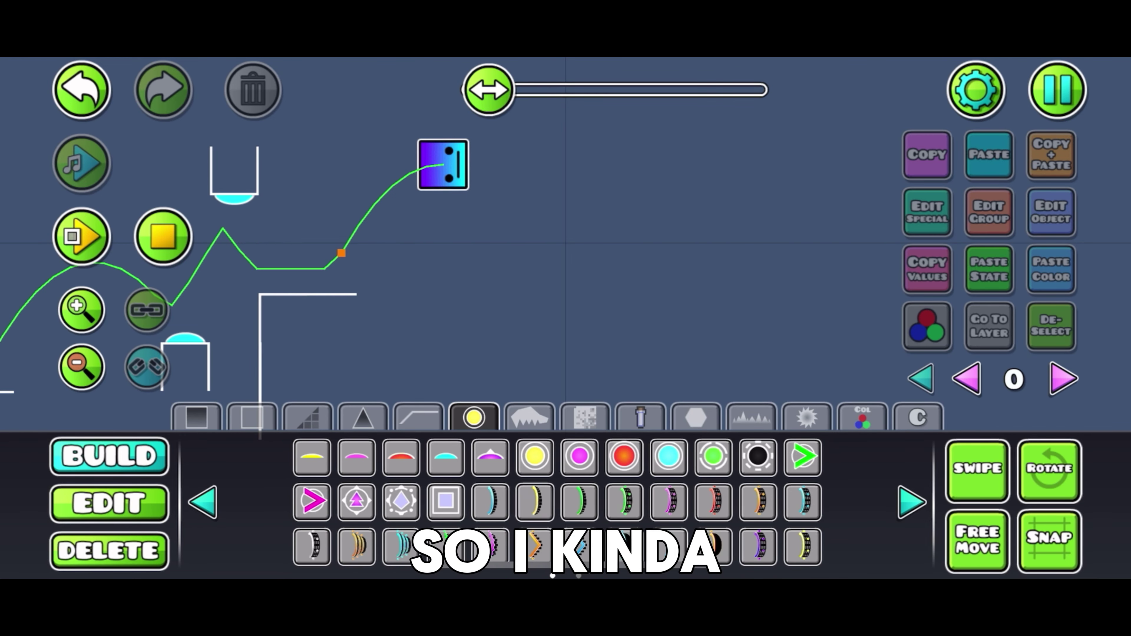
pyautogui.click(341, 265)
pyautogui.click(109, 503)
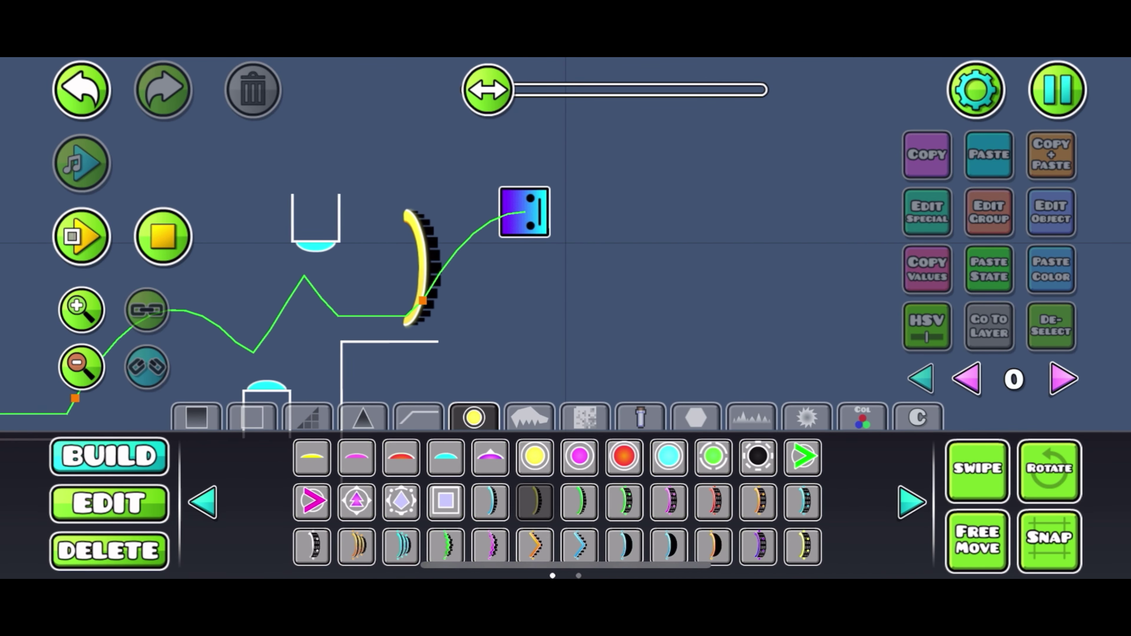
# Step: Shrink the yellow arc portal to 0.50 scale and deselect it
pyautogui.click(447, 288)
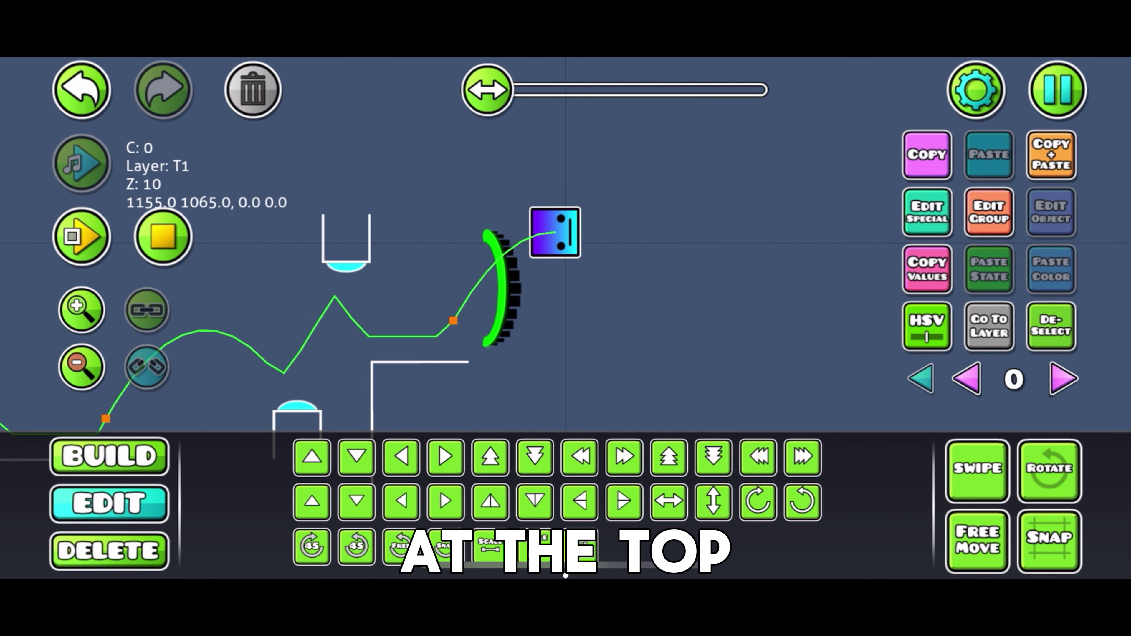
pyautogui.click(489, 545)
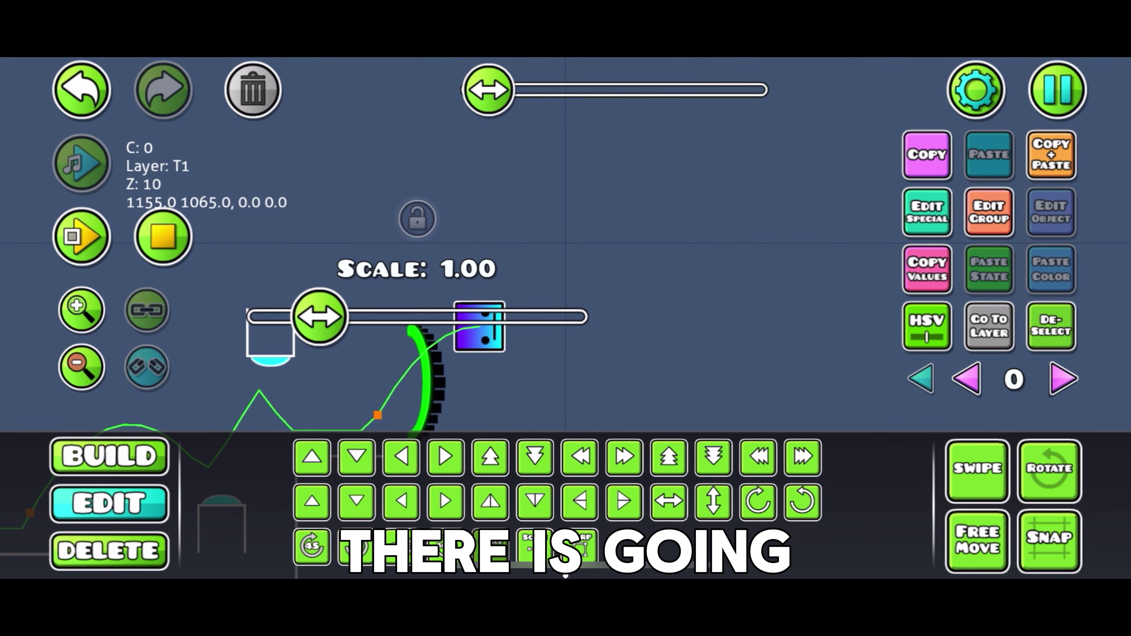
pyautogui.moveTo(366, 253); pyautogui.dragTo(327, 253)
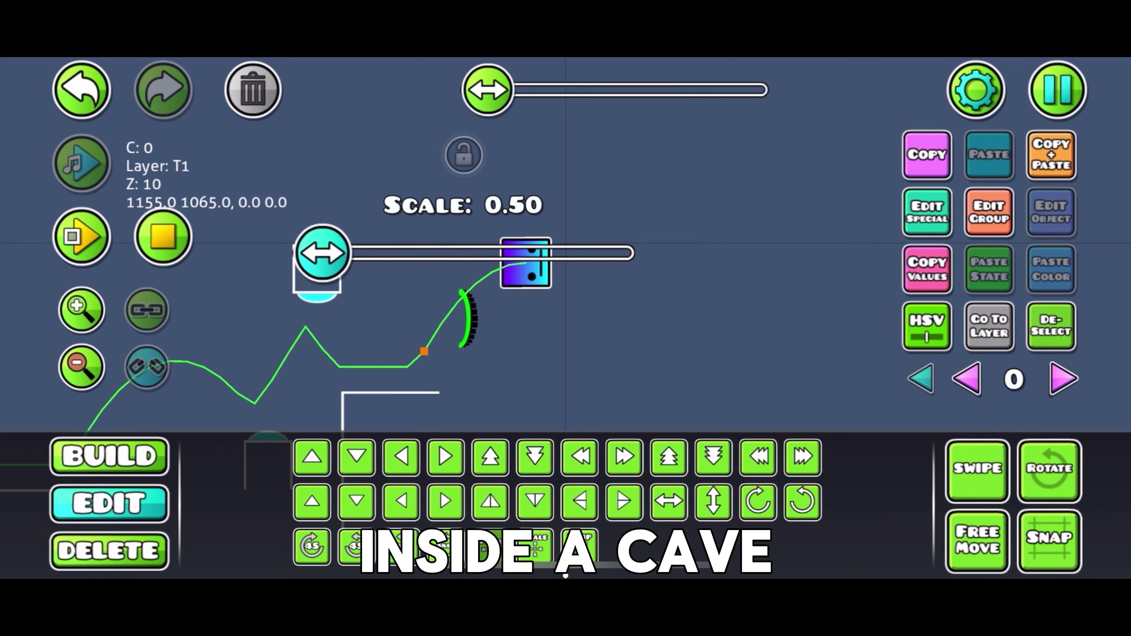
pyautogui.click(1051, 325)
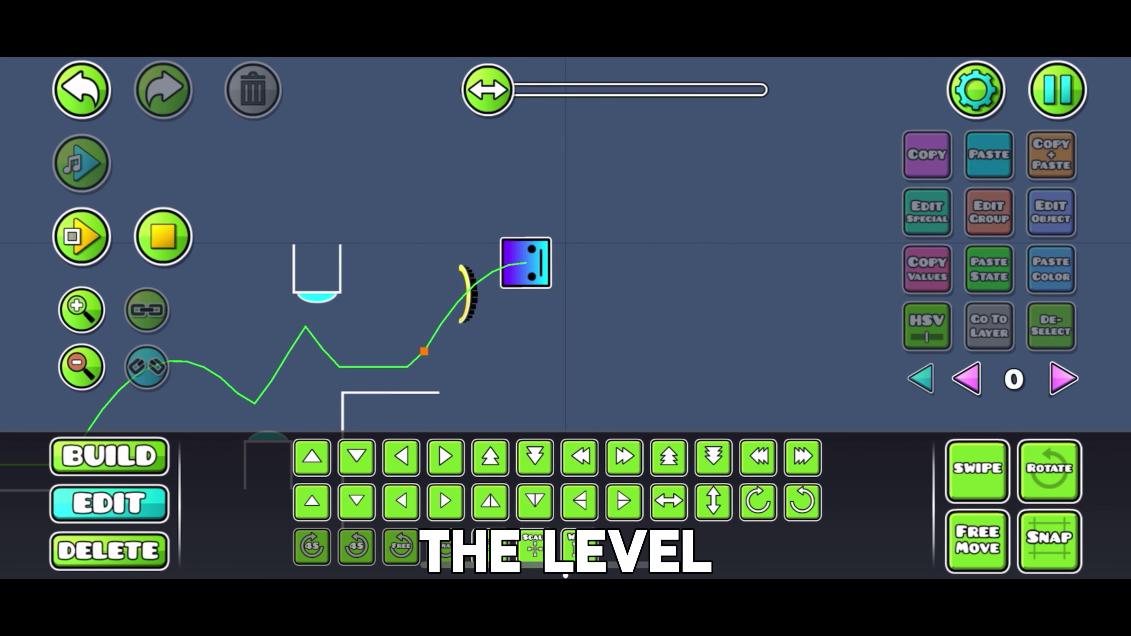
pyautogui.click(109, 456)
pyautogui.click(307, 416)
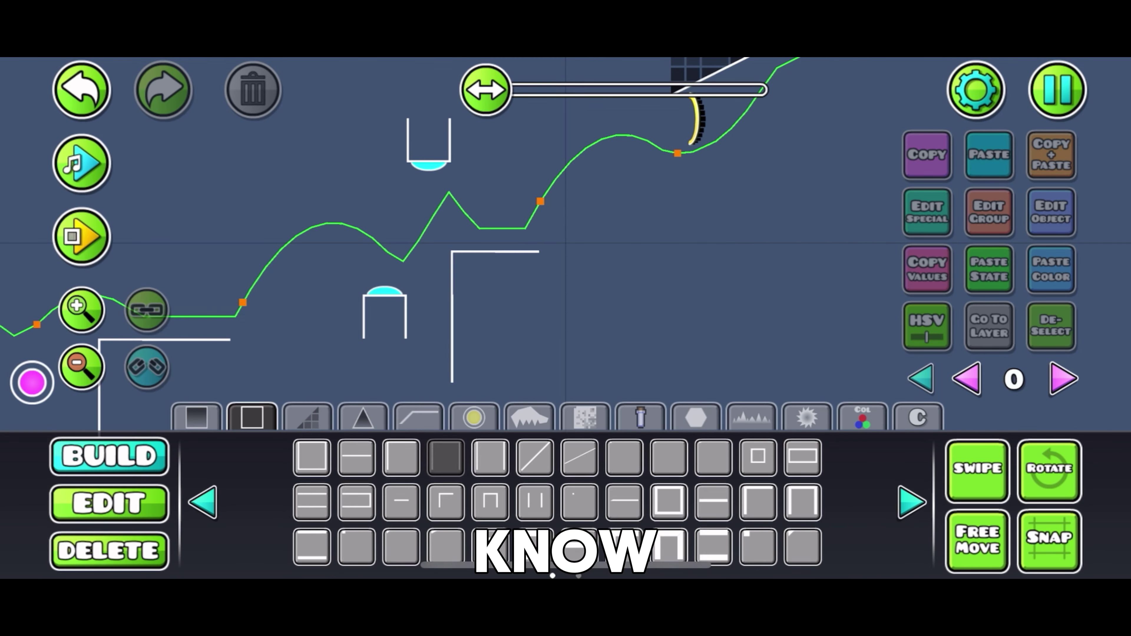
# Step: Place an outlined block piece under the wave path and pan to the next part of the level
pyautogui.click(605, 316)
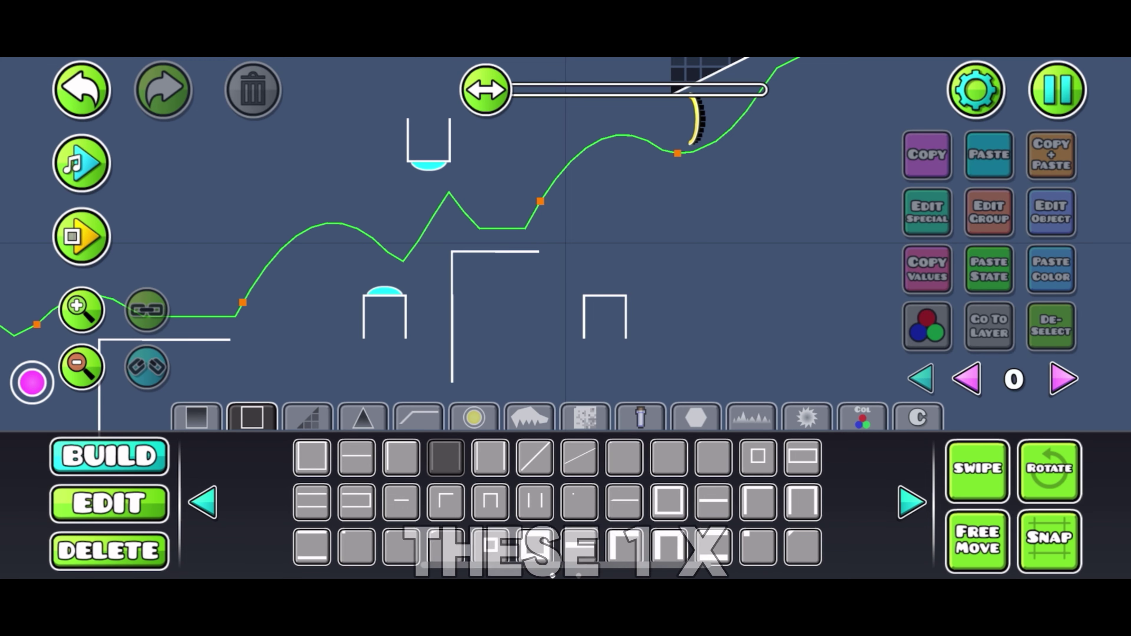
pyautogui.moveTo(713, 201); pyautogui.dragTo(558, 234)
pyautogui.click(474, 418)
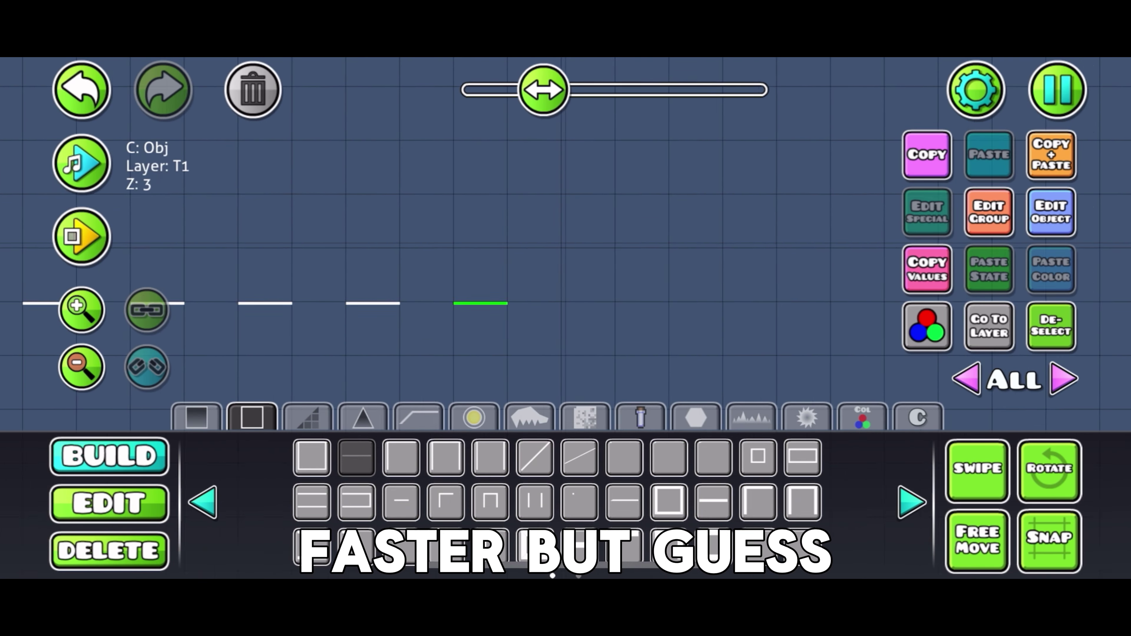
# Step: Add three more pieces to the dashed line
pyautogui.click(378, 303)
pyautogui.click(486, 303)
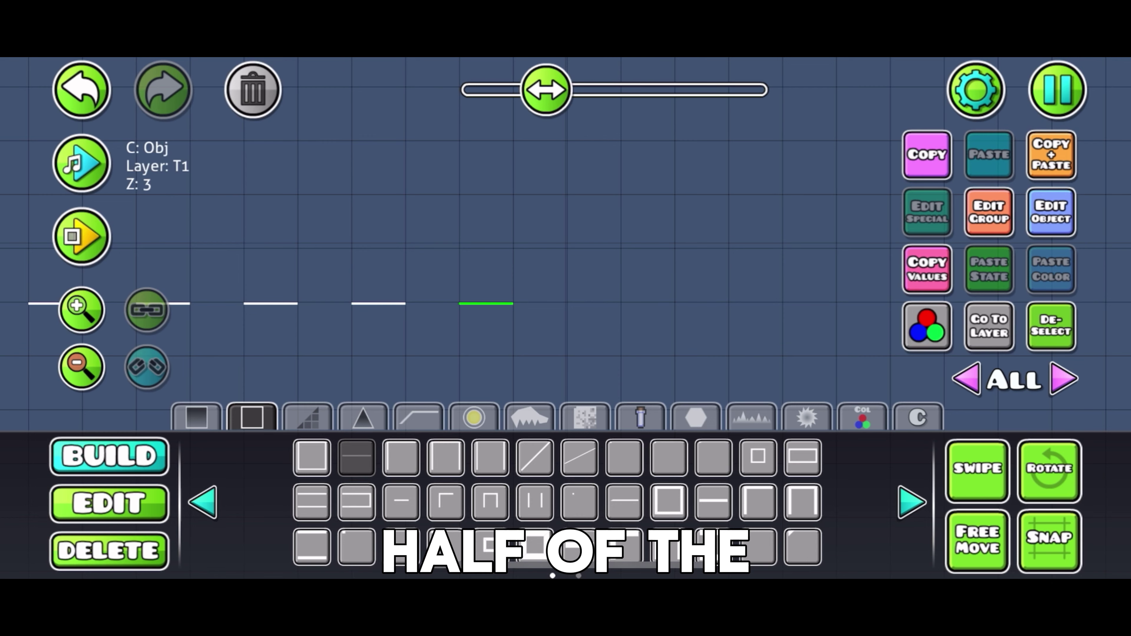
pyautogui.click(594, 303)
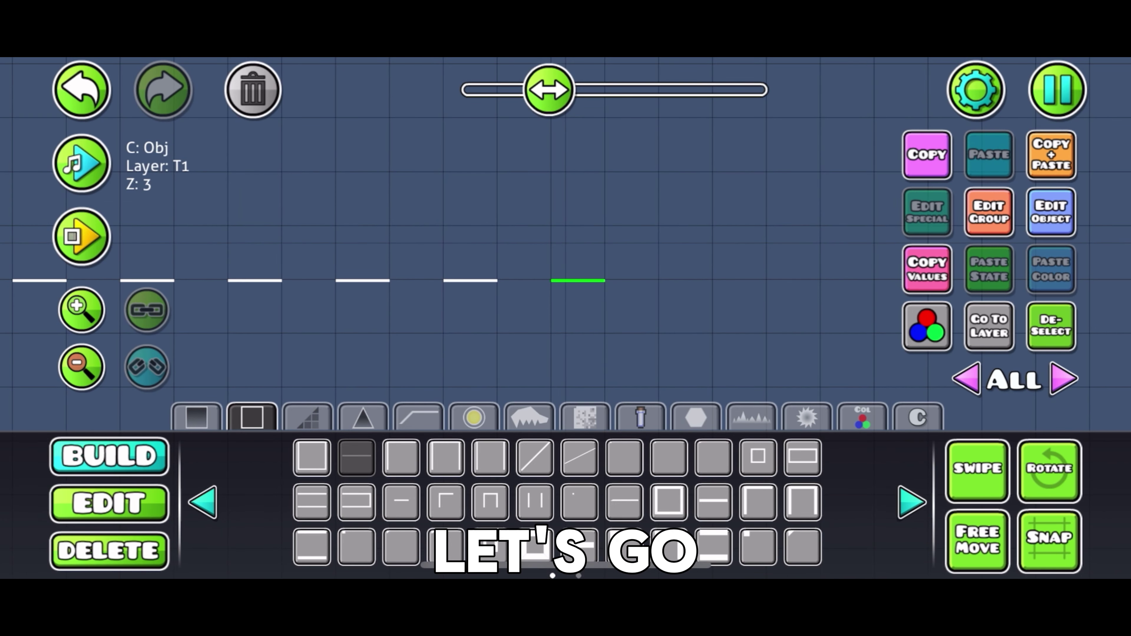
pyautogui.scroll(-2, 566, 245)
# Step: Add an 'Epic cutscene' text label and scale it up to about 4.00
pyautogui.click(473, 418)
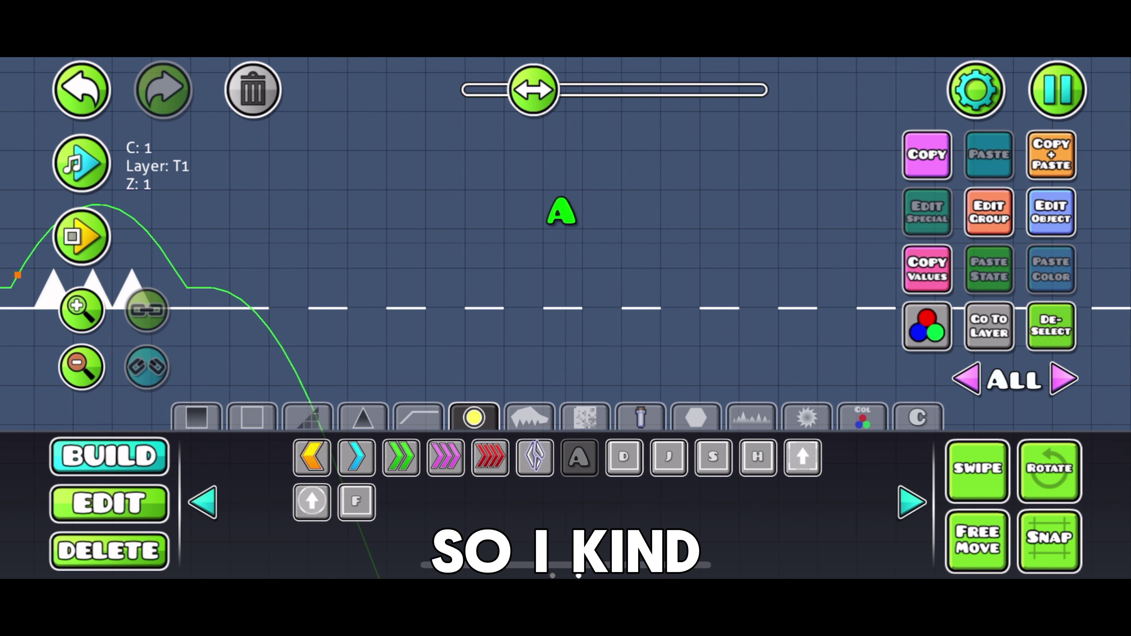
pyautogui.write('Ep')
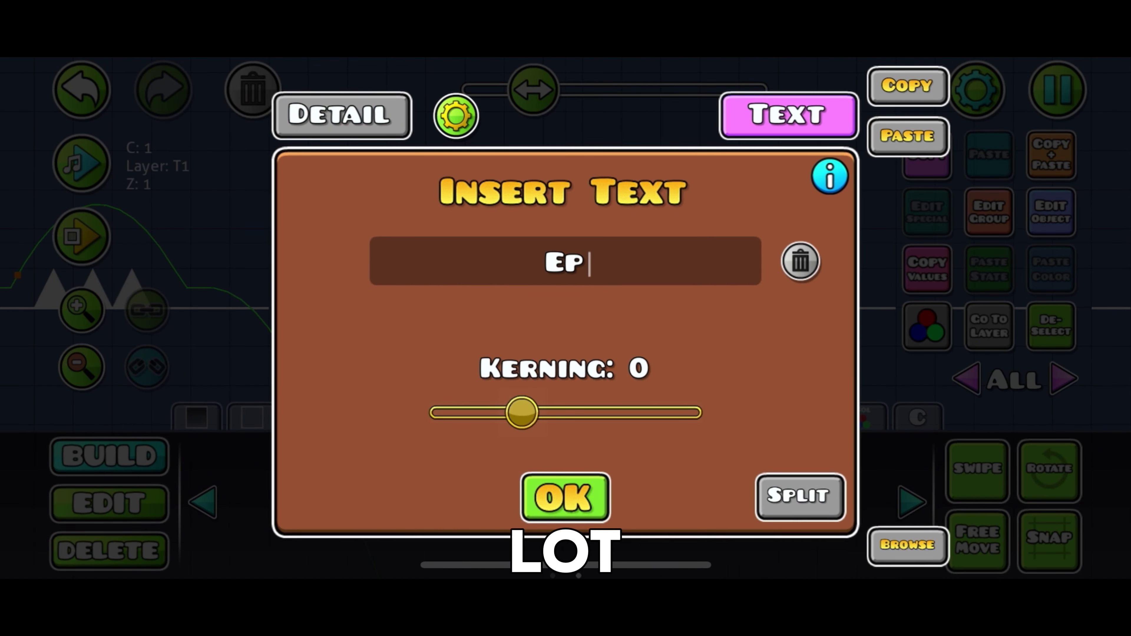
pyautogui.write('ic cutscene')
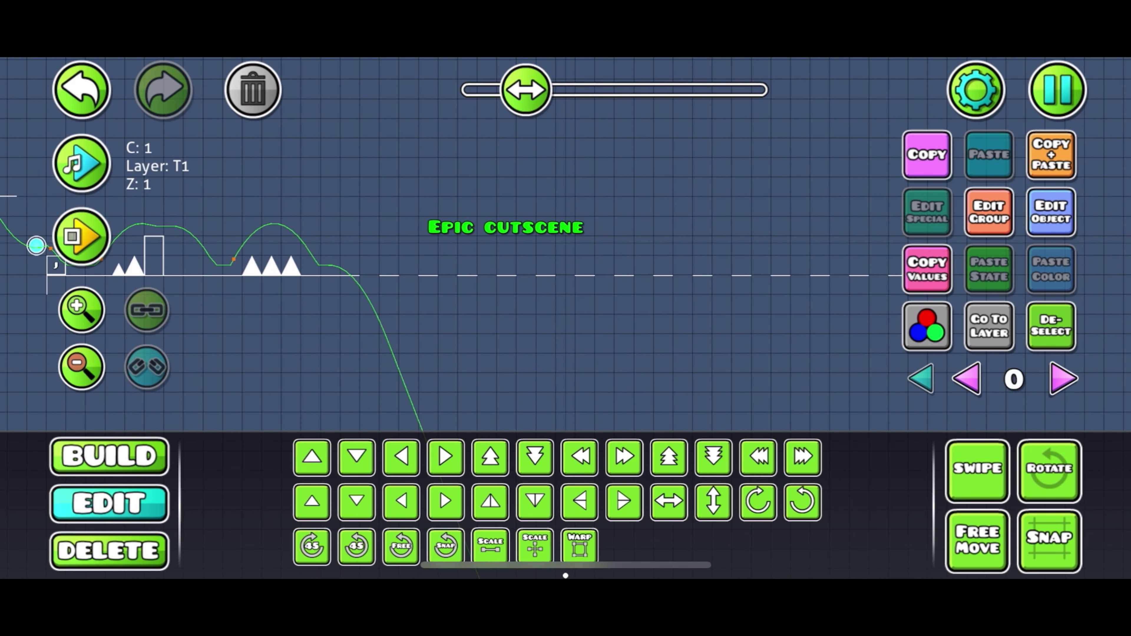
pyautogui.click(490, 546)
pyautogui.moveTo(506, 201); pyautogui.dragTo(669, 200)
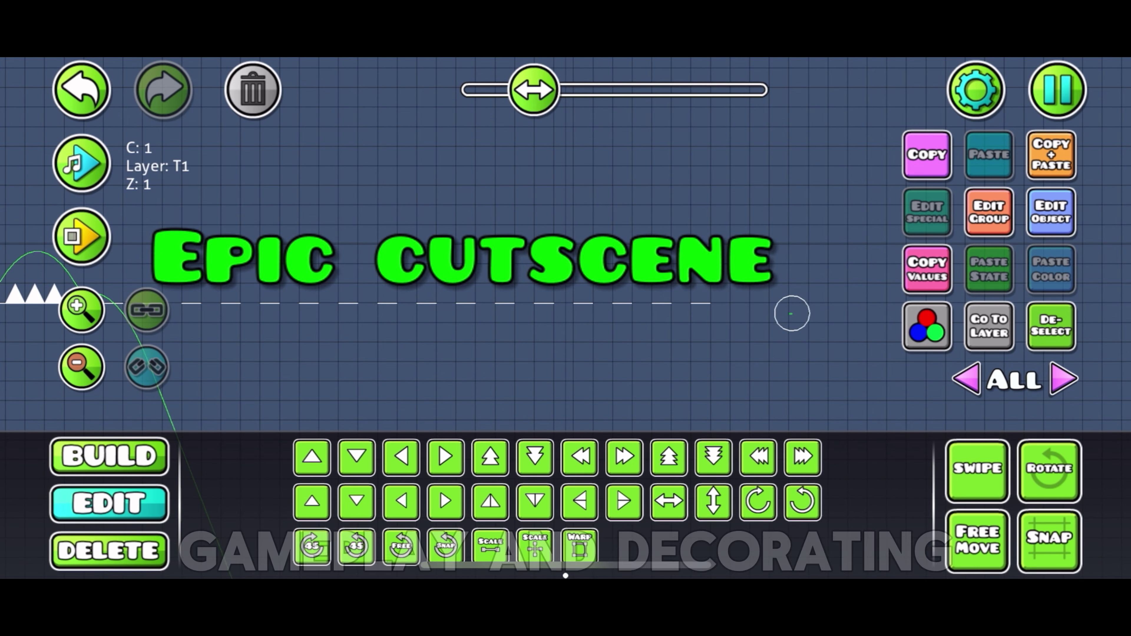
# Step: Select the fourteen dashed pieces, extend the line rightward, and select the six new pieces
pyautogui.moveTo(481, 316); pyautogui.dragTo(741, 304)
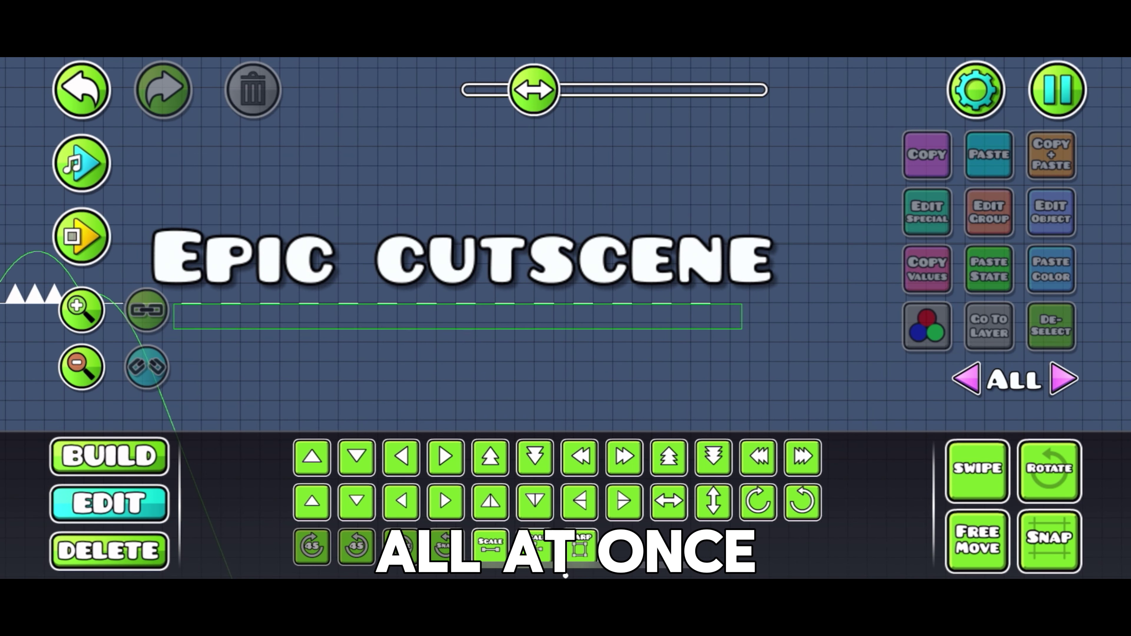
pyautogui.moveTo(174, 330); pyautogui.dragTo(164, 321)
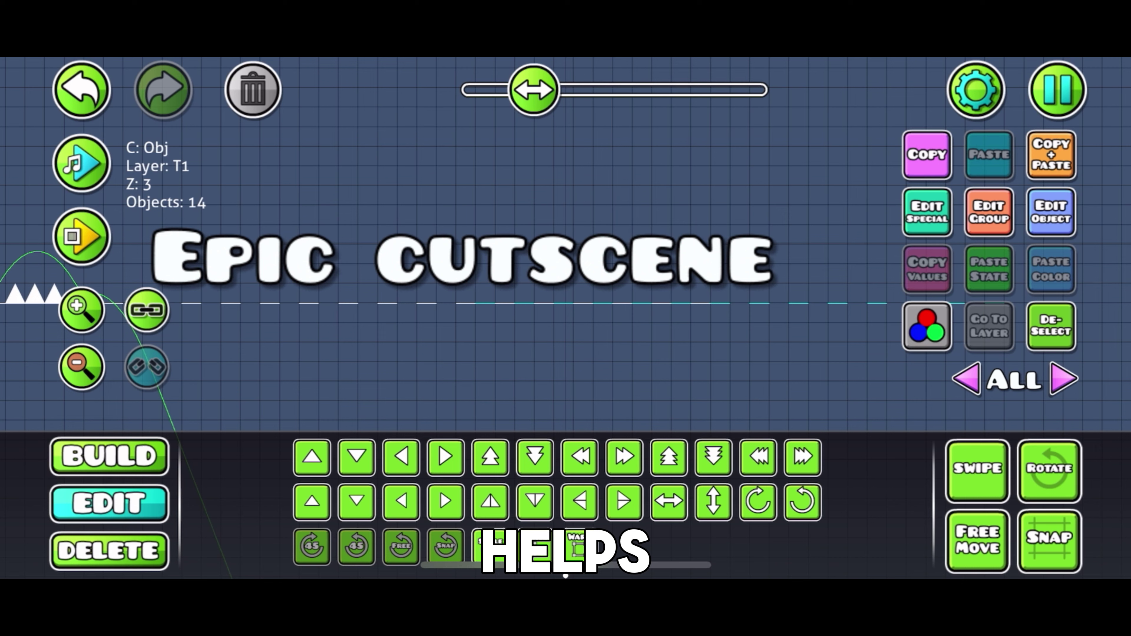
pyautogui.moveTo(757, 290)
pyautogui.mouseDown()
pyautogui.moveTo(405, 241)
pyautogui.moveTo(105, 245)
pyautogui.mouseUp()
pyautogui.click(1051, 326)
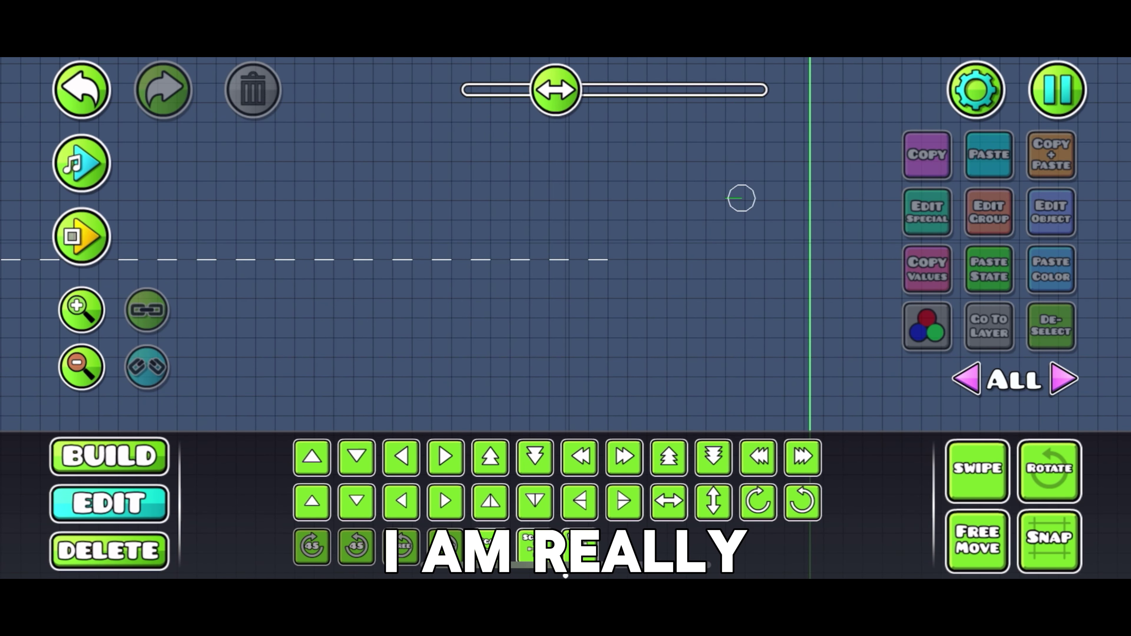
pyautogui.moveTo(741, 198); pyautogui.dragTo(387, 272)
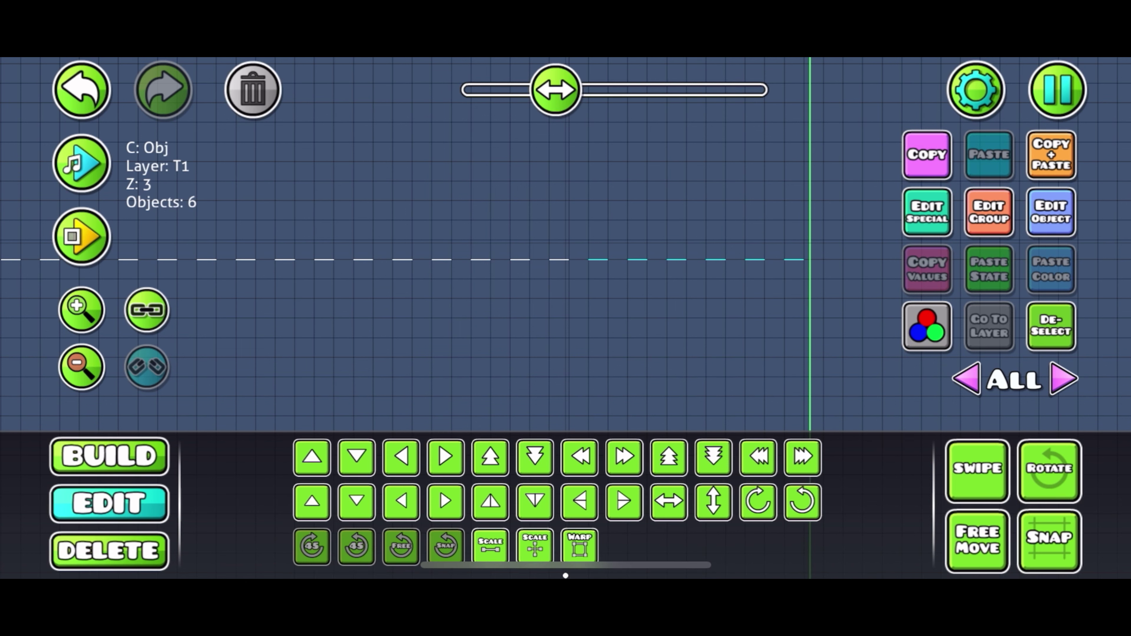
# Step: Deselect the dashed line and pan back along the level to resume building
pyautogui.click(1051, 326)
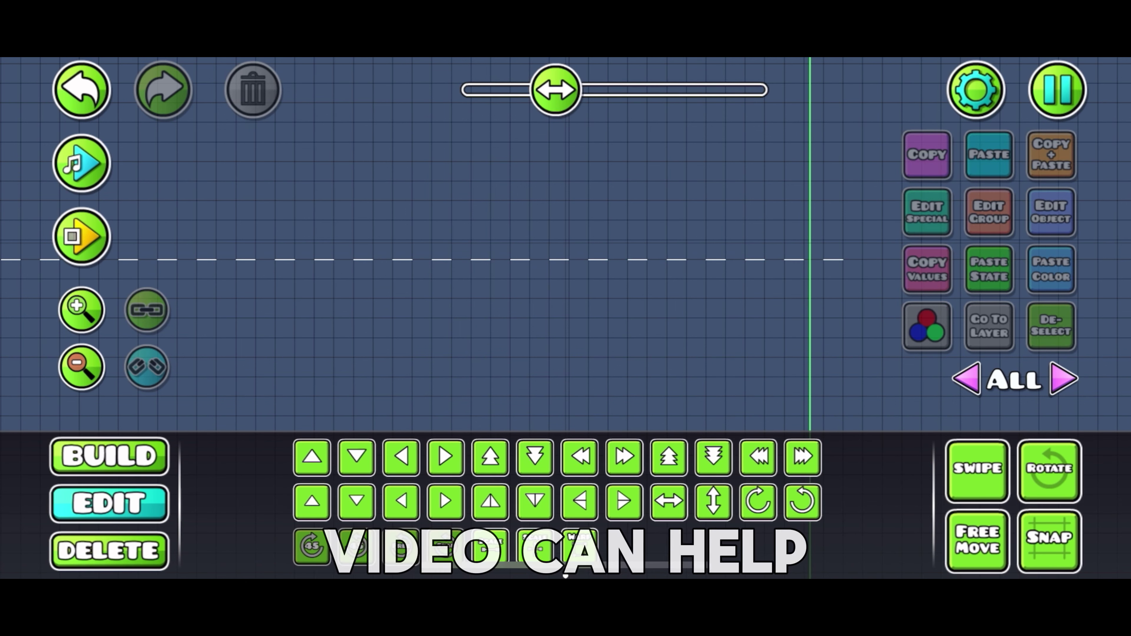
pyautogui.moveTo(624, 222); pyautogui.dragTo(430, 224)
pyautogui.click(109, 456)
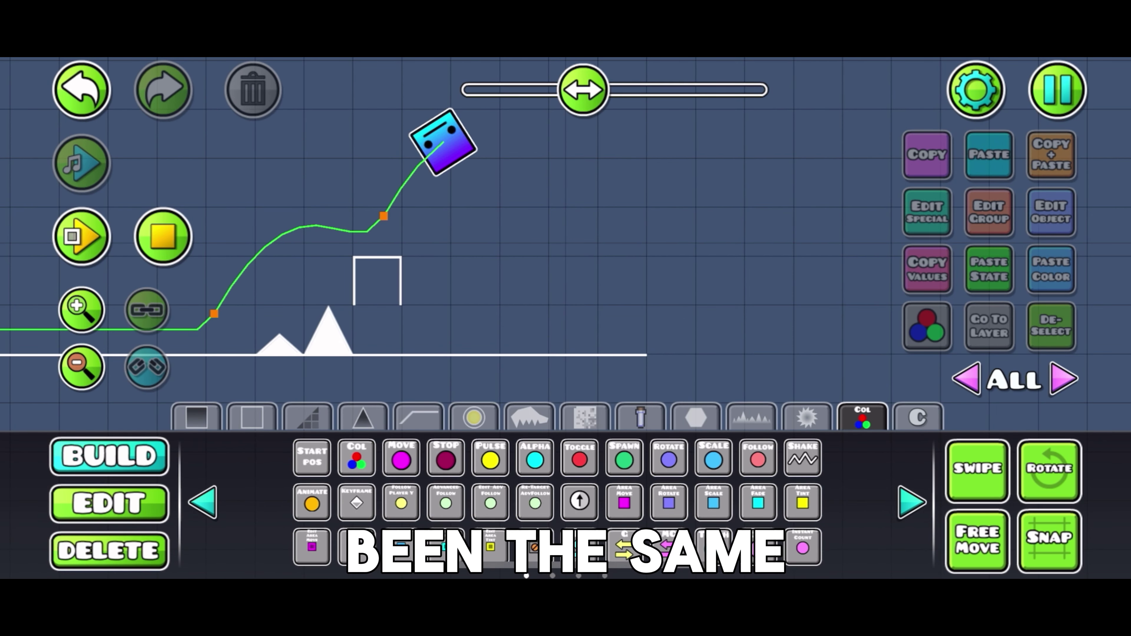
# Step: Place a wave portal right after the cube's jump and test the run through it
pyautogui.click(473, 417)
pyautogui.click(203, 502)
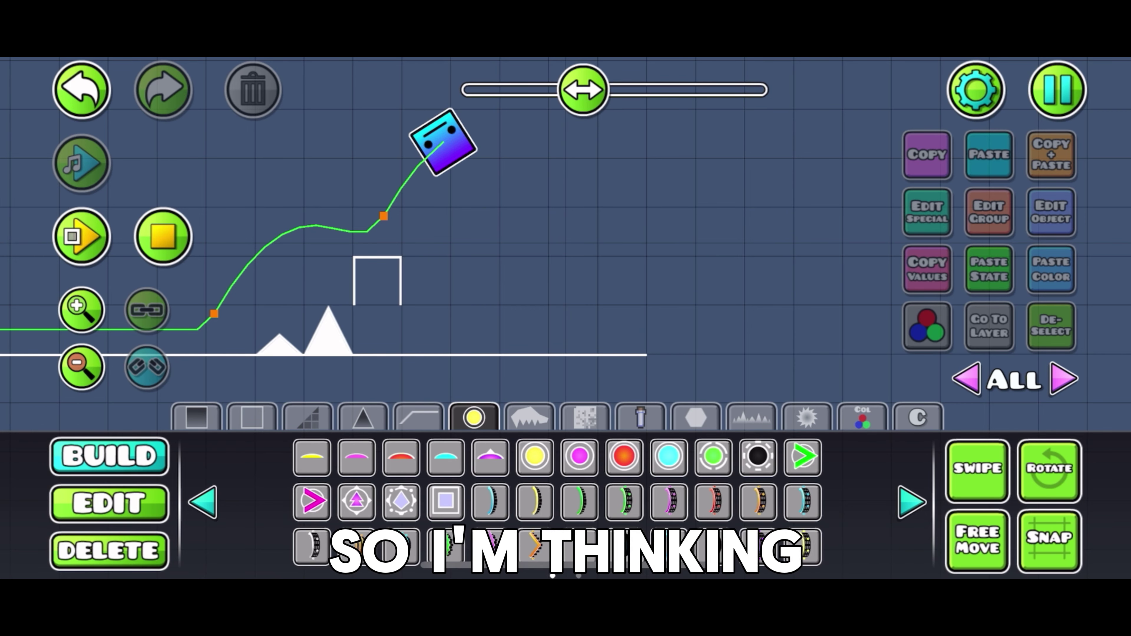
pyautogui.click(486, 134)
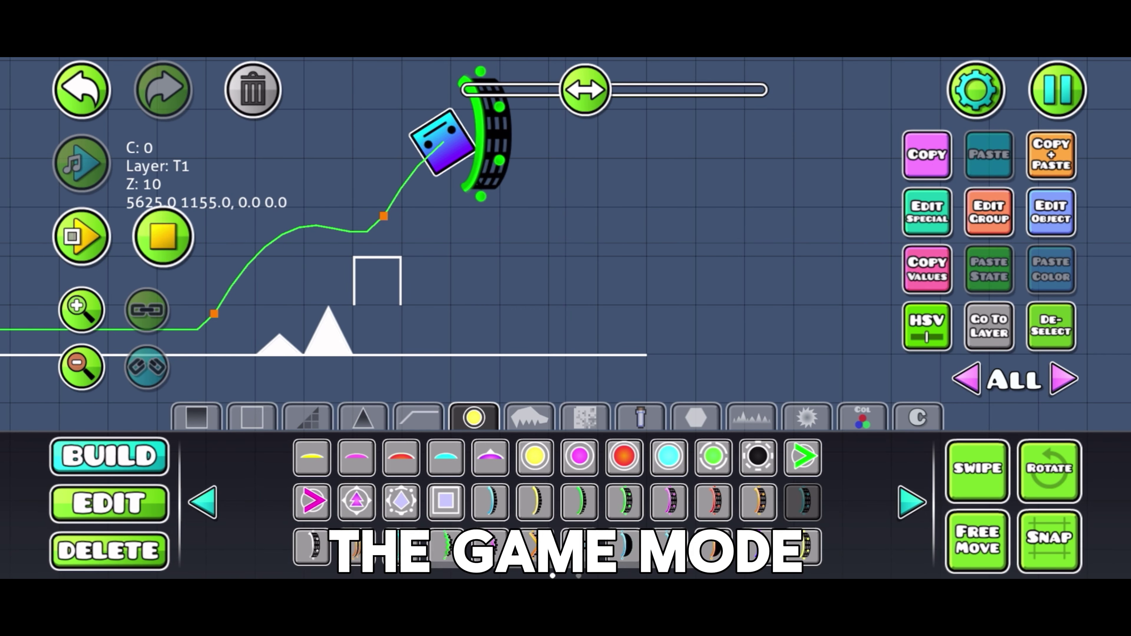
pyautogui.click(81, 236)
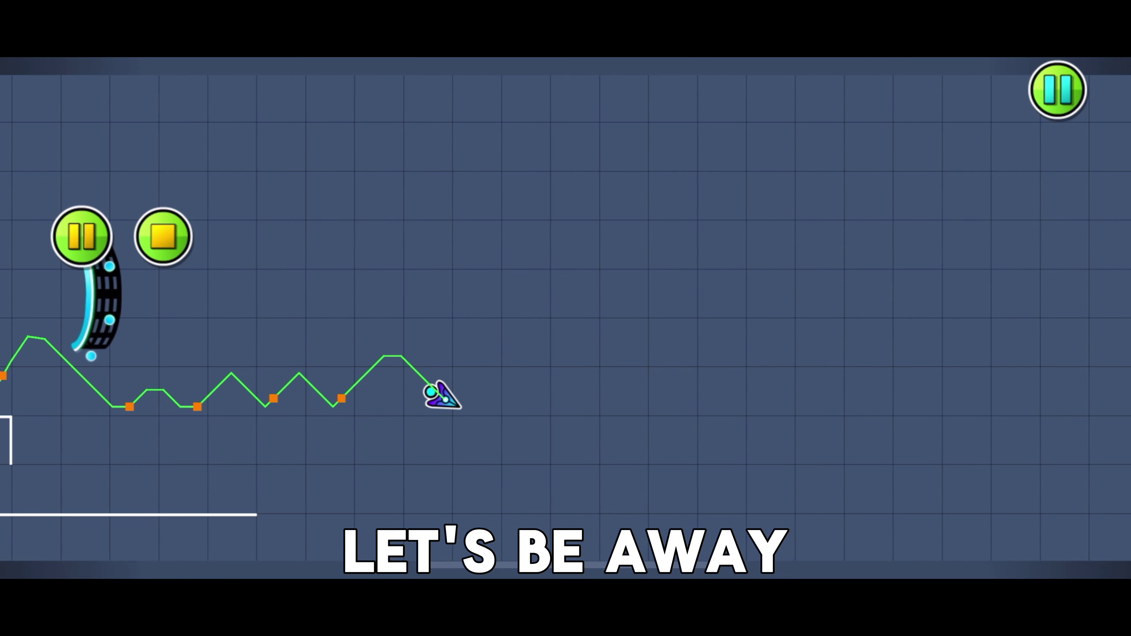
pyautogui.click(81, 236)
# Step: Line the wave path with a row of spikes and test the spike corridor
pyautogui.click(109, 455)
pyautogui.click(363, 416)
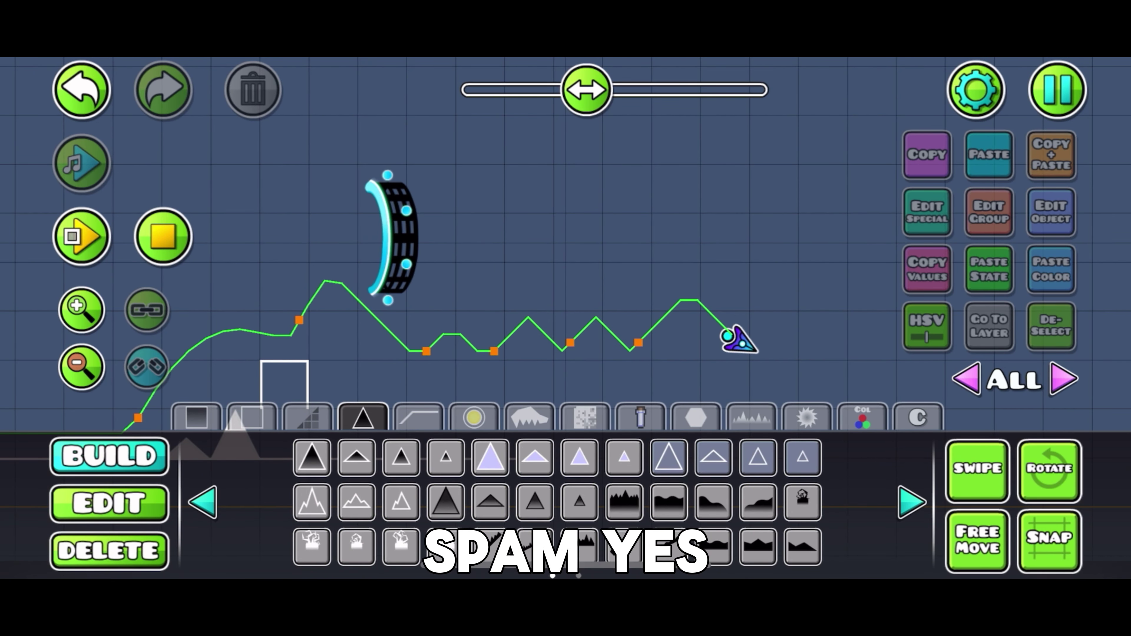
pyautogui.moveTo(378, 328); pyautogui.dragTo(674, 328)
pyautogui.click(81, 236)
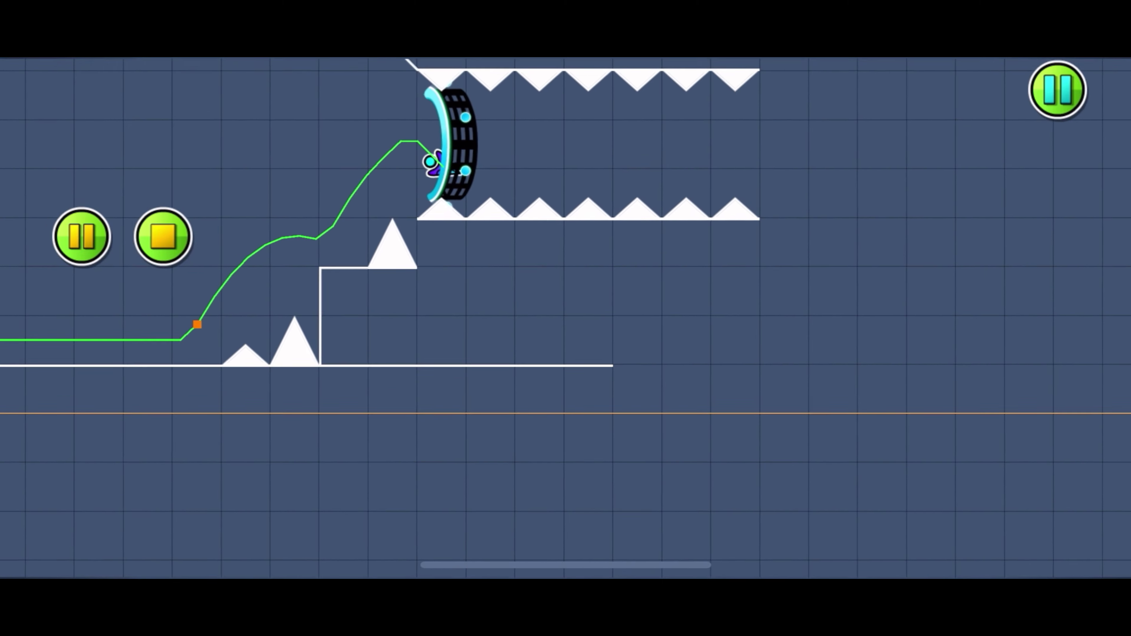
pyautogui.click(81, 236)
# Step: Stop the playtest and place a blue orb after the wave corridor
pyautogui.click(109, 455)
pyautogui.click(473, 416)
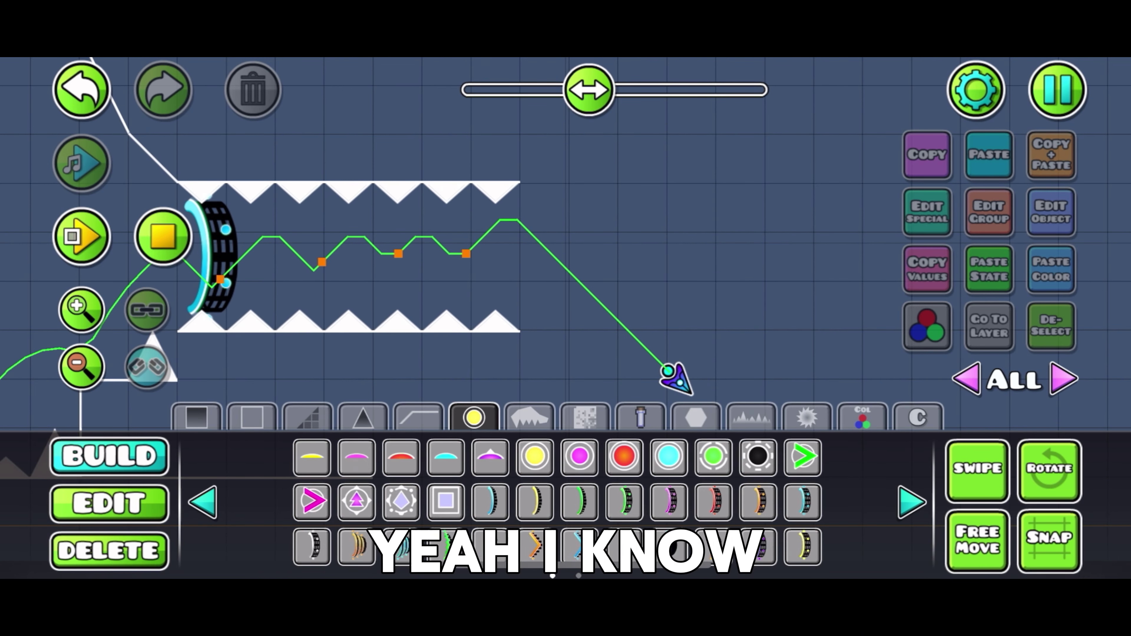
pyautogui.click(163, 236)
pyautogui.click(668, 455)
pyautogui.click(471, 219)
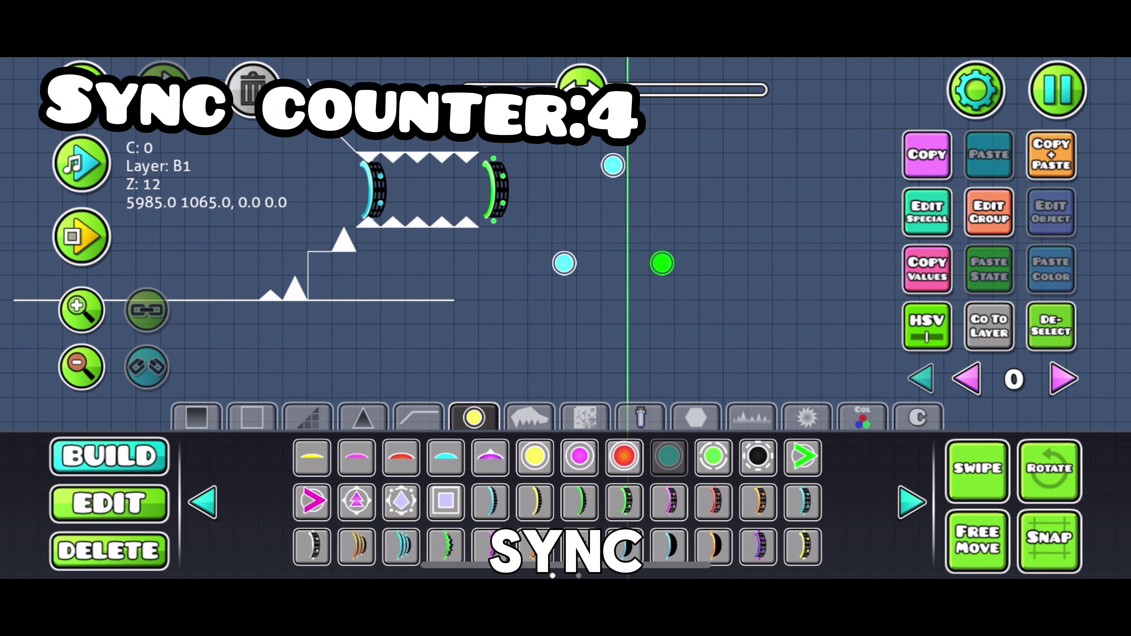
# Step: Deselect the new orb, pan back to the wave corridor, and briefly playtest the orb section
pyautogui.click(1051, 325)
pyautogui.click(252, 416)
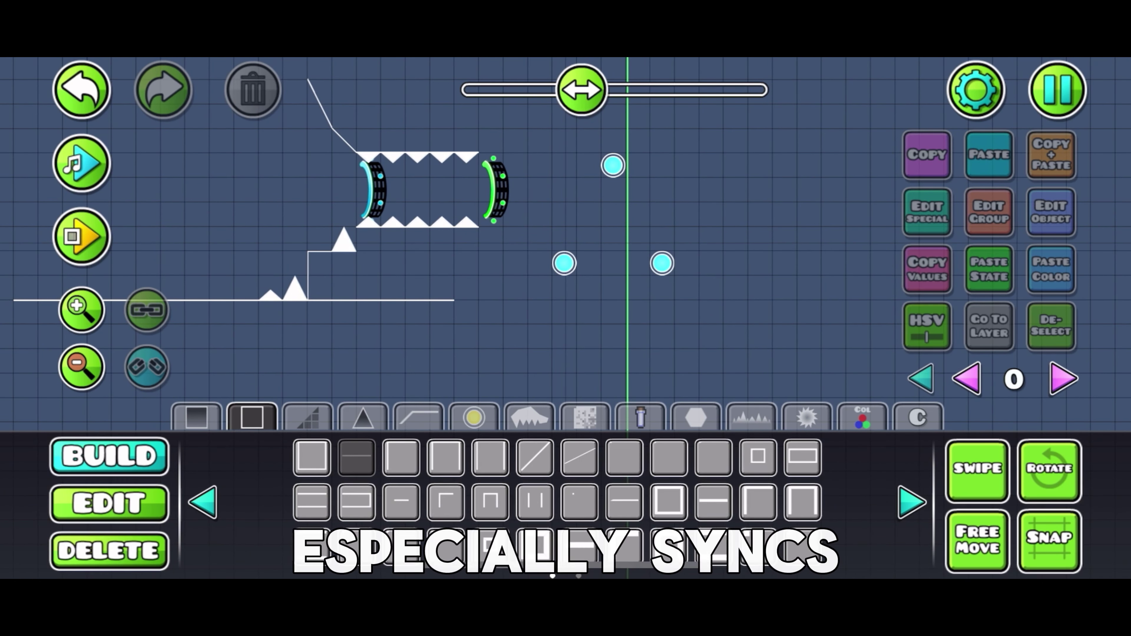
pyautogui.moveTo(445, 347); pyautogui.dragTo(586, 345)
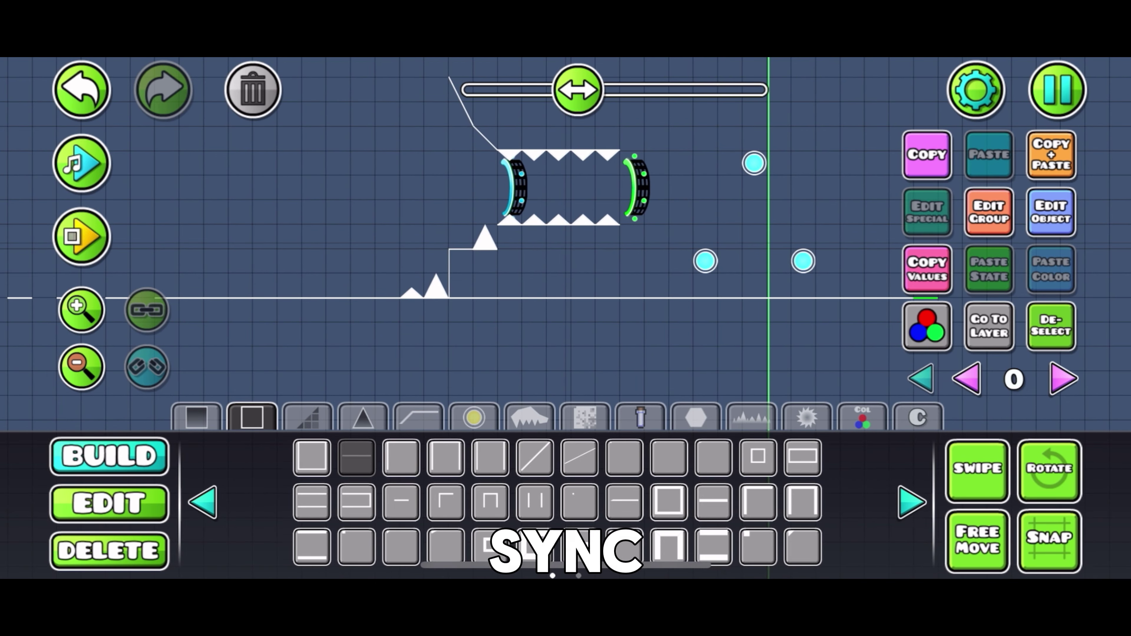
pyautogui.click(82, 236)
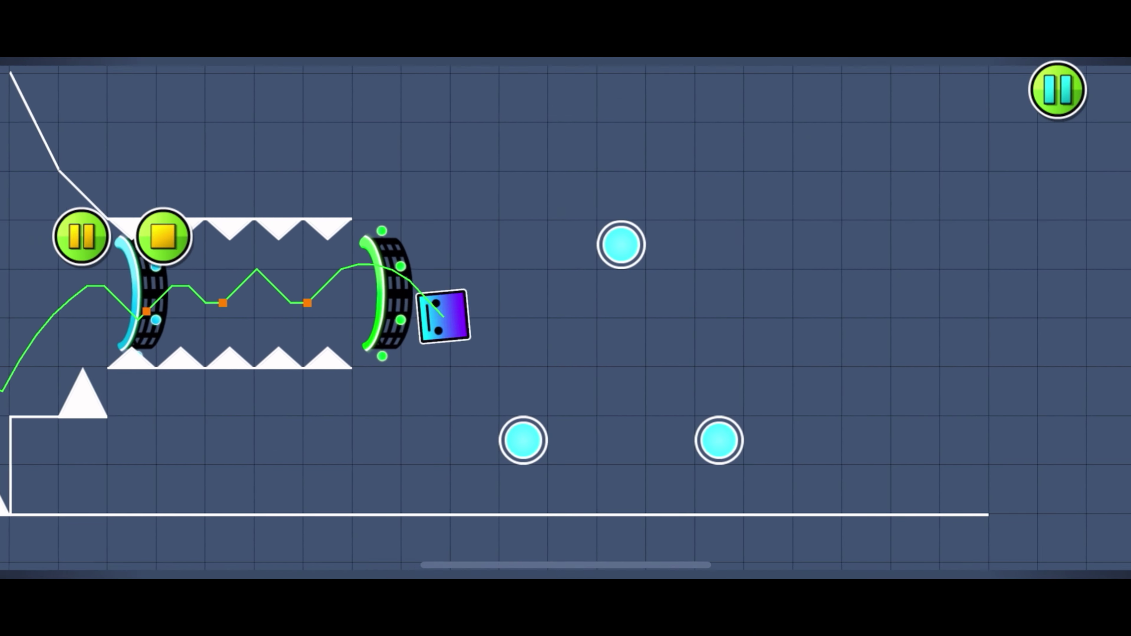
pyautogui.click(163, 236)
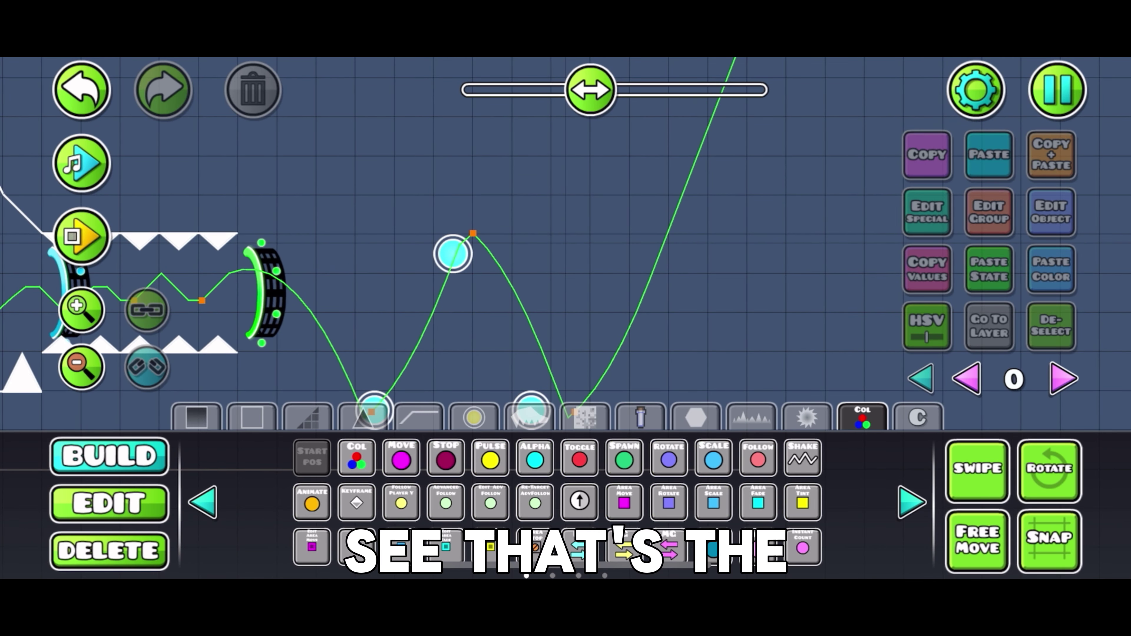
# Step: Playtest from the start, steering the wave through the spike corridor and jumping off the last orb
pyautogui.click(81, 236)
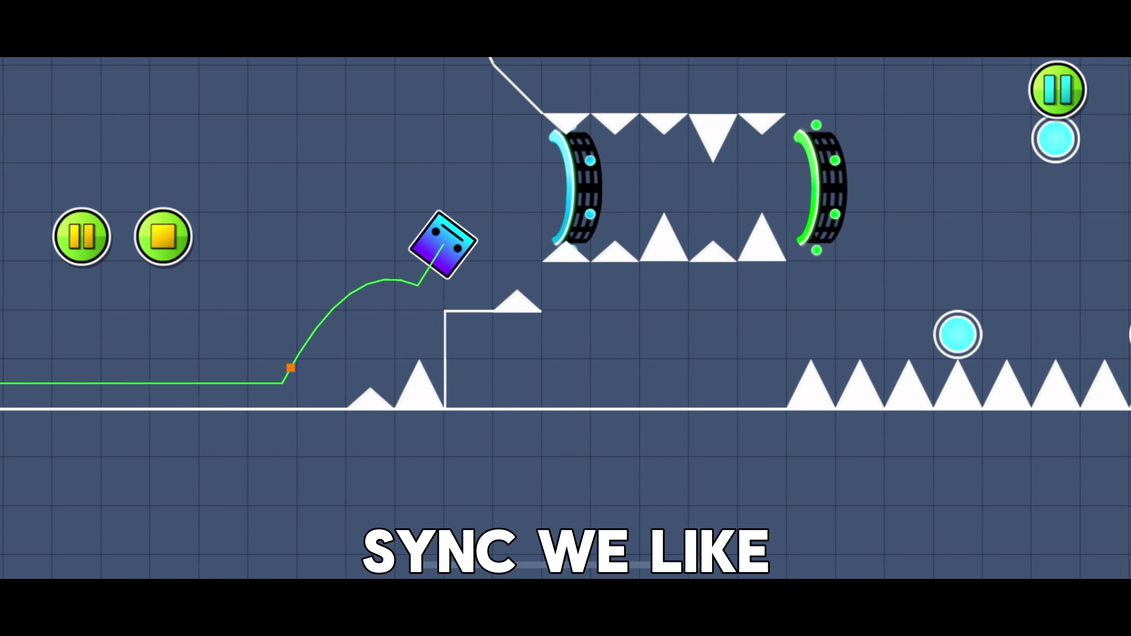
pyautogui.press('space')
pyautogui.press('space')
pyautogui.press('space')
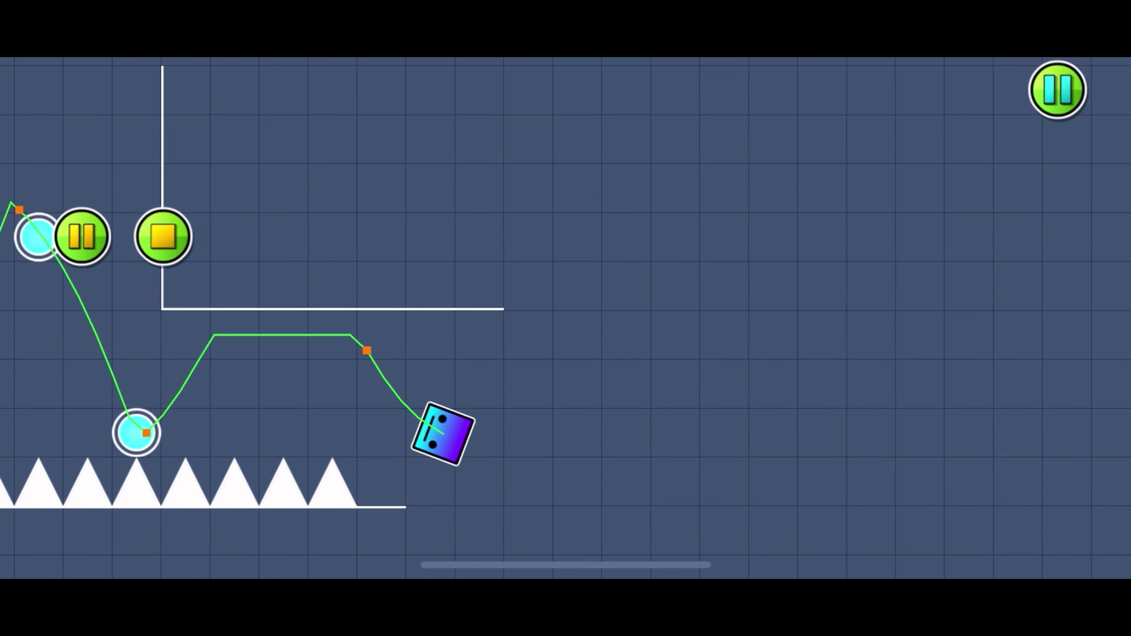
pyautogui.press('space')
pyautogui.click(163, 236)
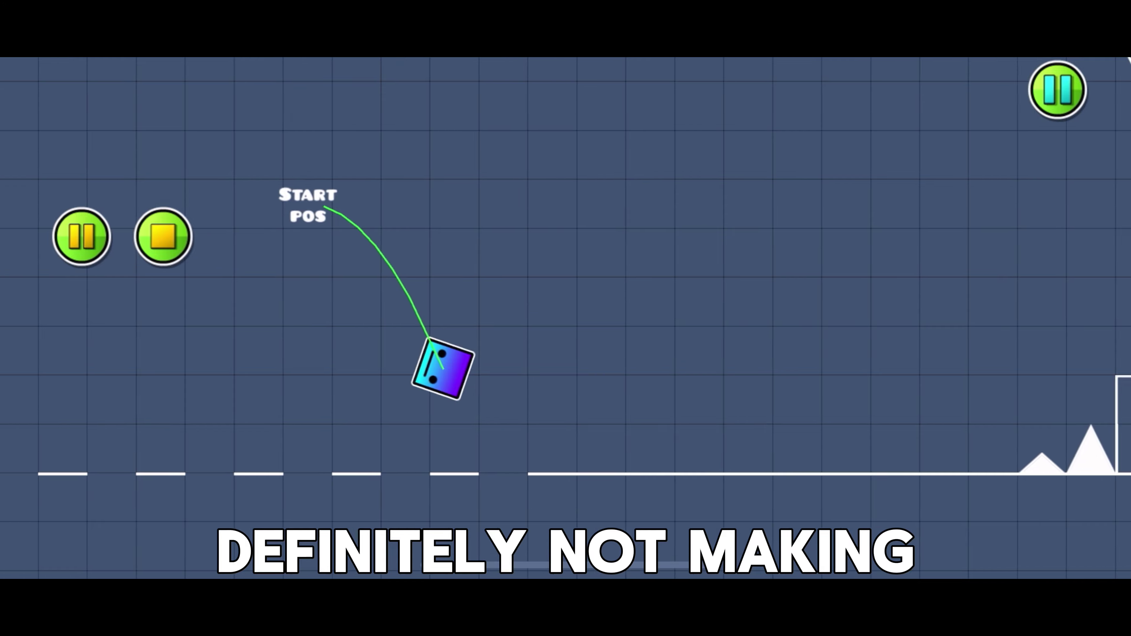
# Step: Playtest from the start position through the portals and green orb, then return to Build mode
pyautogui.click(163, 236)
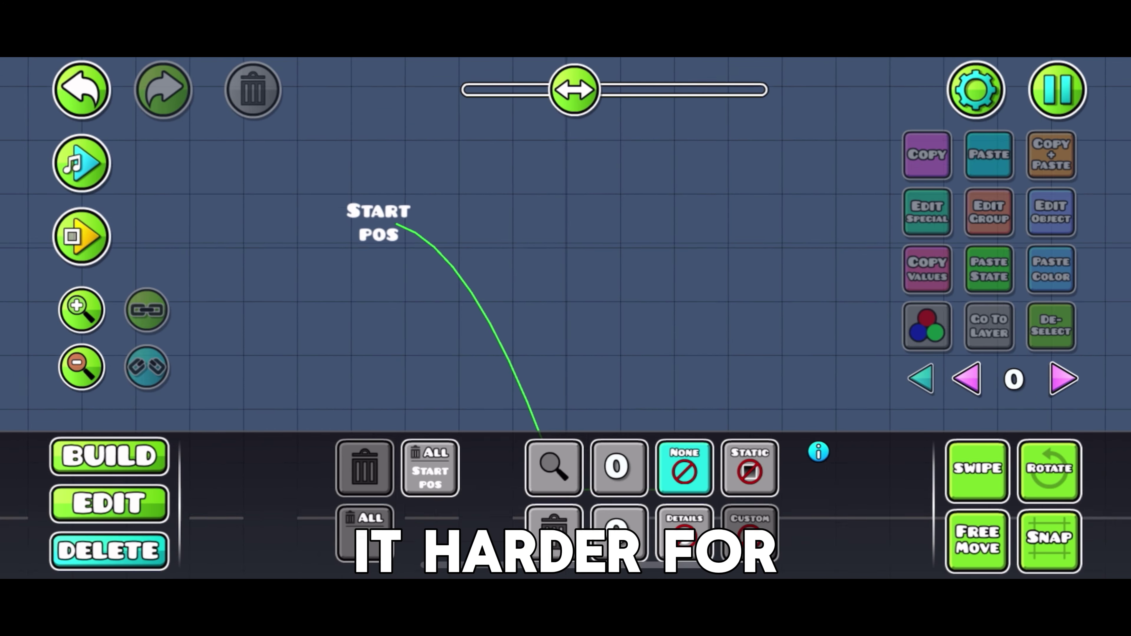
pyautogui.click(1051, 212)
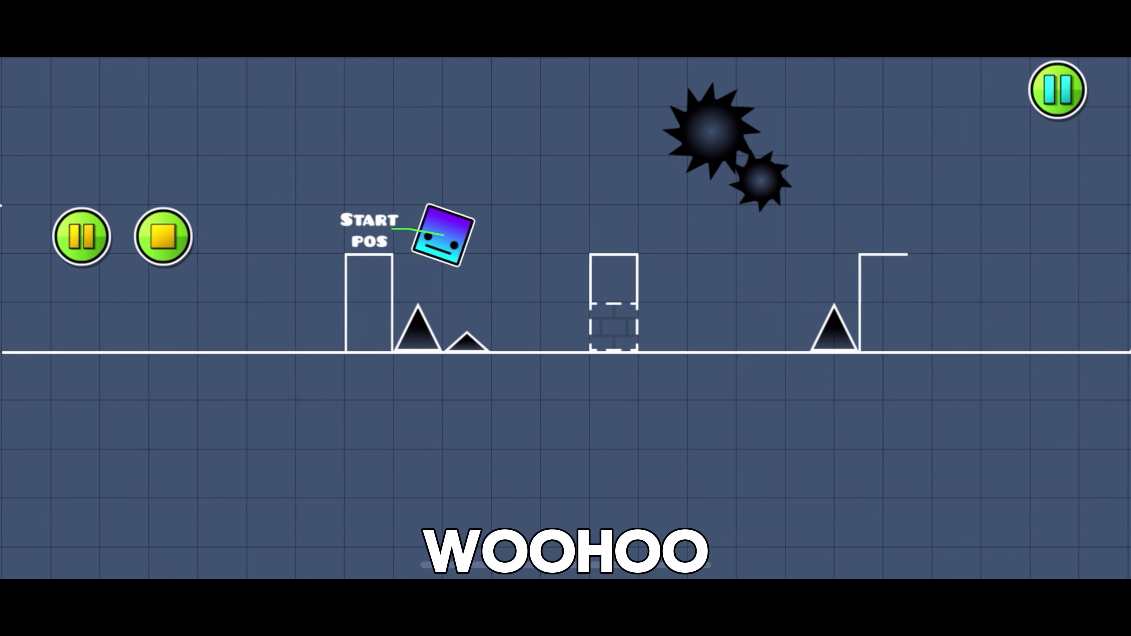
pyautogui.press('space')
pyautogui.press('space')
pyautogui.press('space')
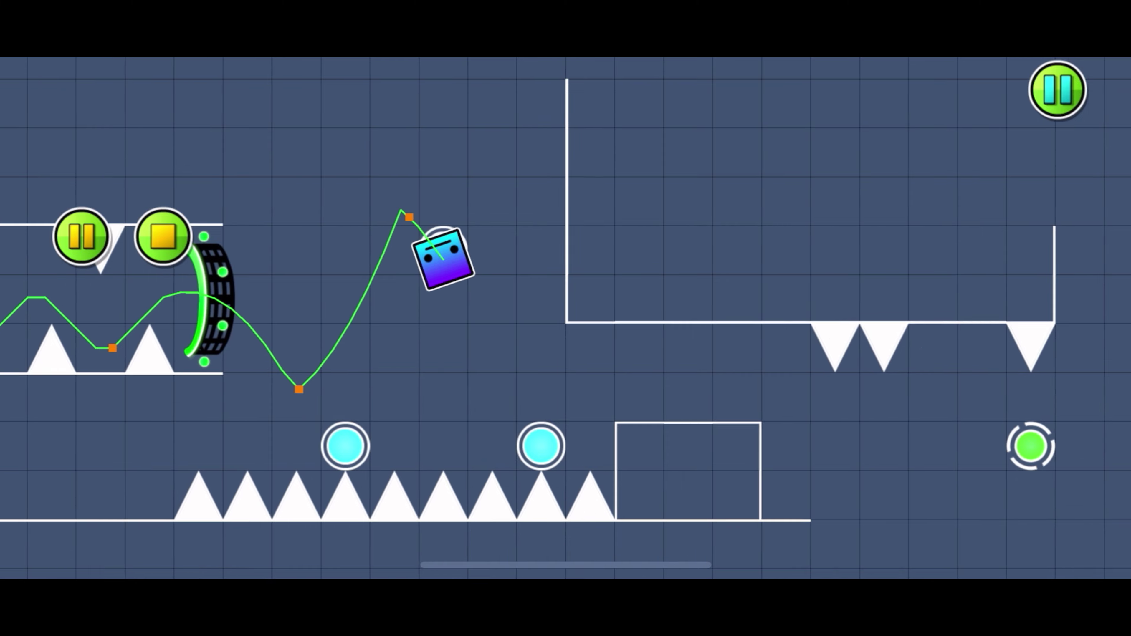
pyautogui.press('space')
pyautogui.press('space')
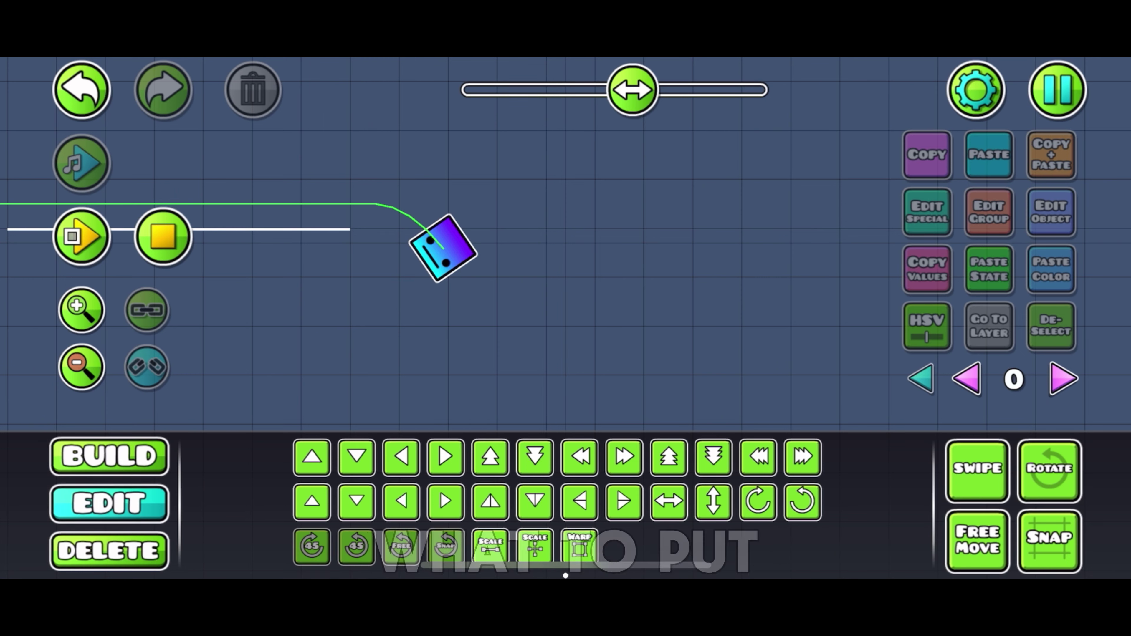
pyautogui.press('1')
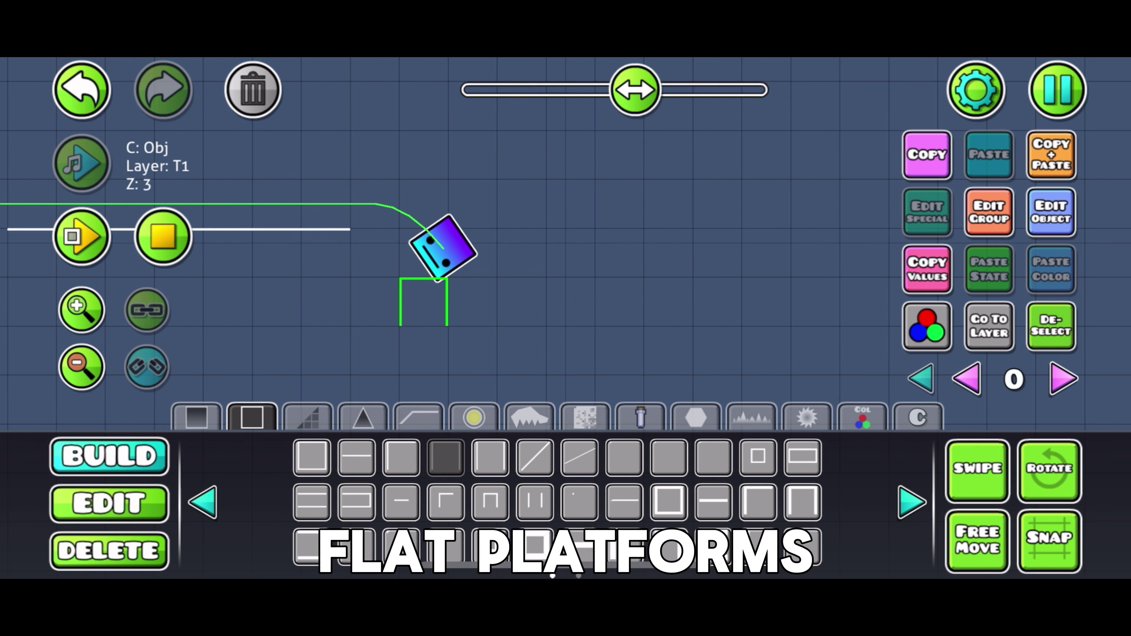
# Step: Raise the new outline block one grid cell and deselect the slope placed after the dash orb
pyautogui.press('w')
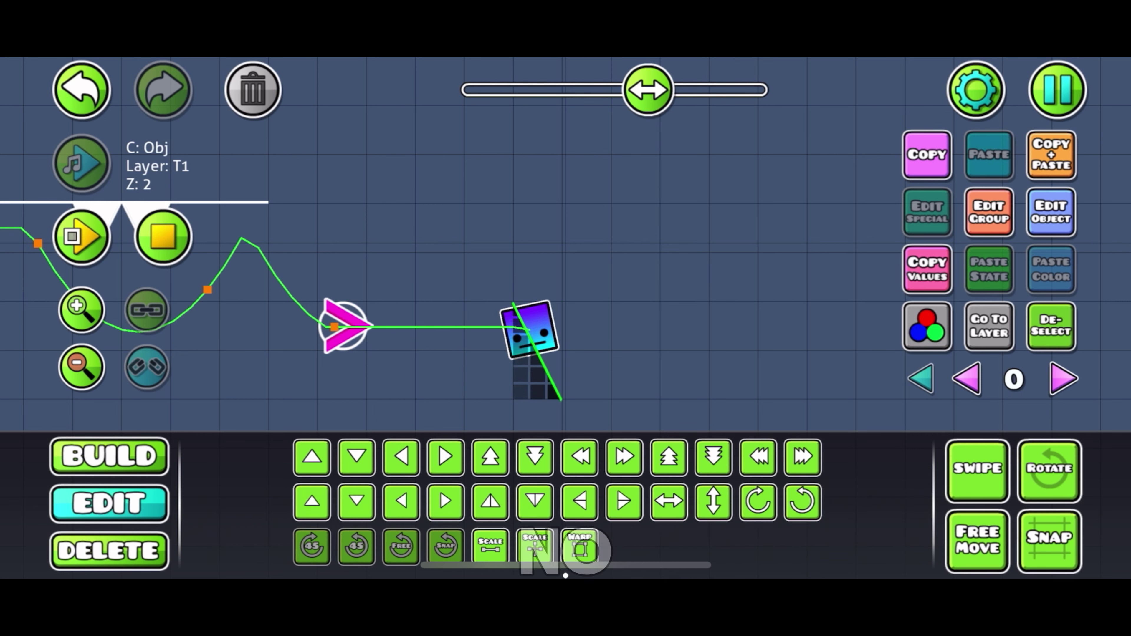
pyautogui.press('Escape')
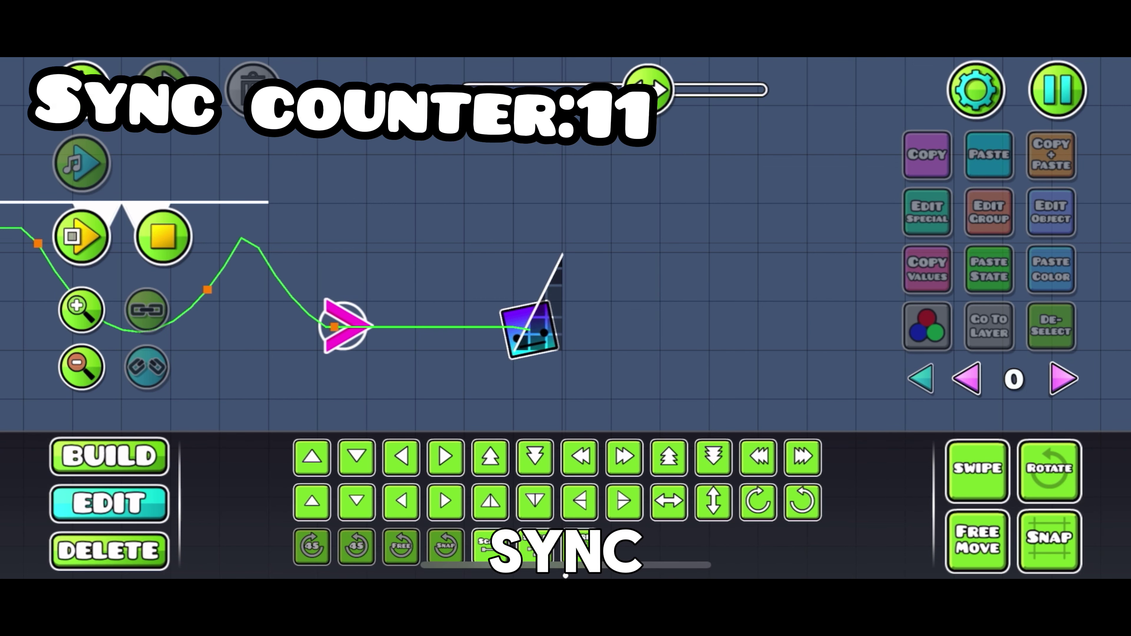
# Step: Playtest the dash orb section, jumping over obstacles and onto the slope, then stop
pyautogui.click(81, 237)
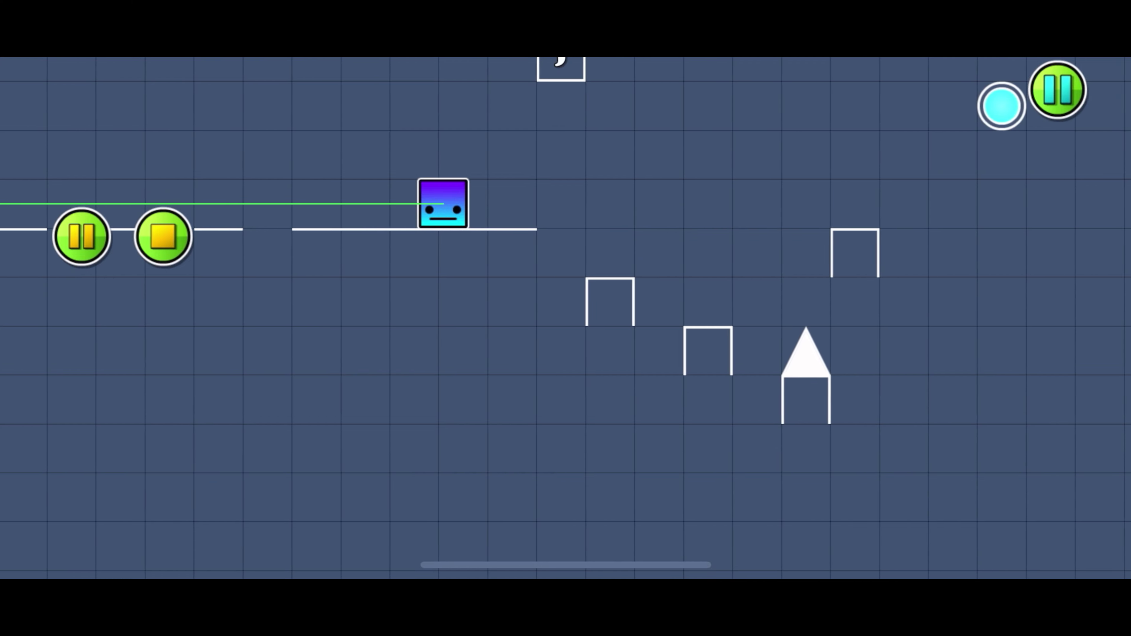
pyautogui.click(566, 318)
pyautogui.click(566, 318)
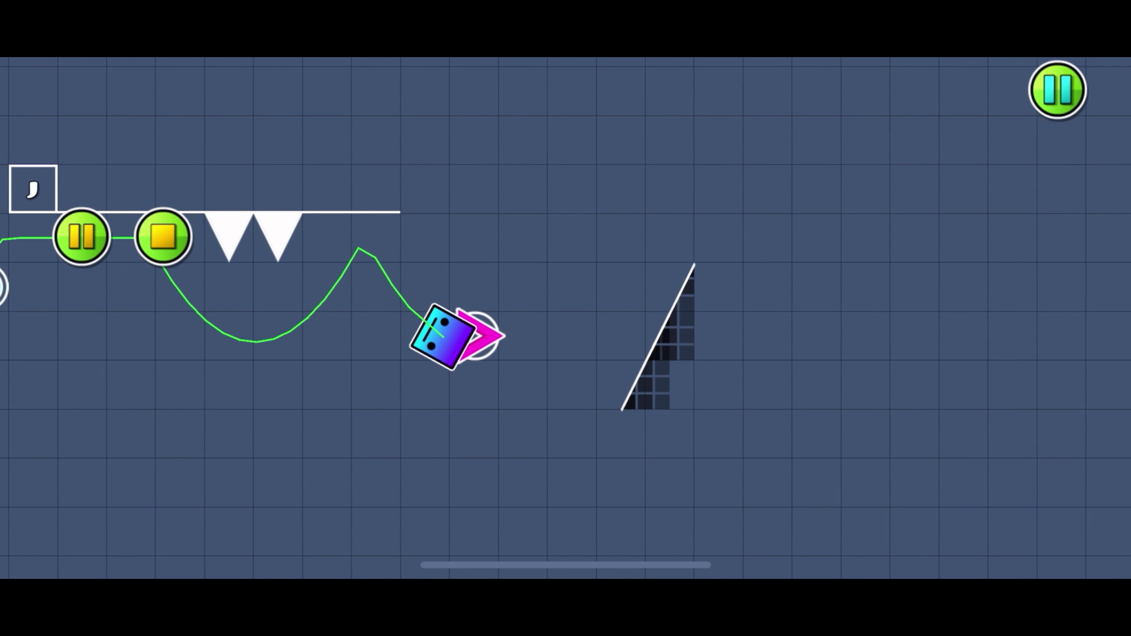
pyautogui.click(164, 236)
# Step: Browse the outline block category in Build mode, then rerun the test from the start position
pyautogui.click(109, 456)
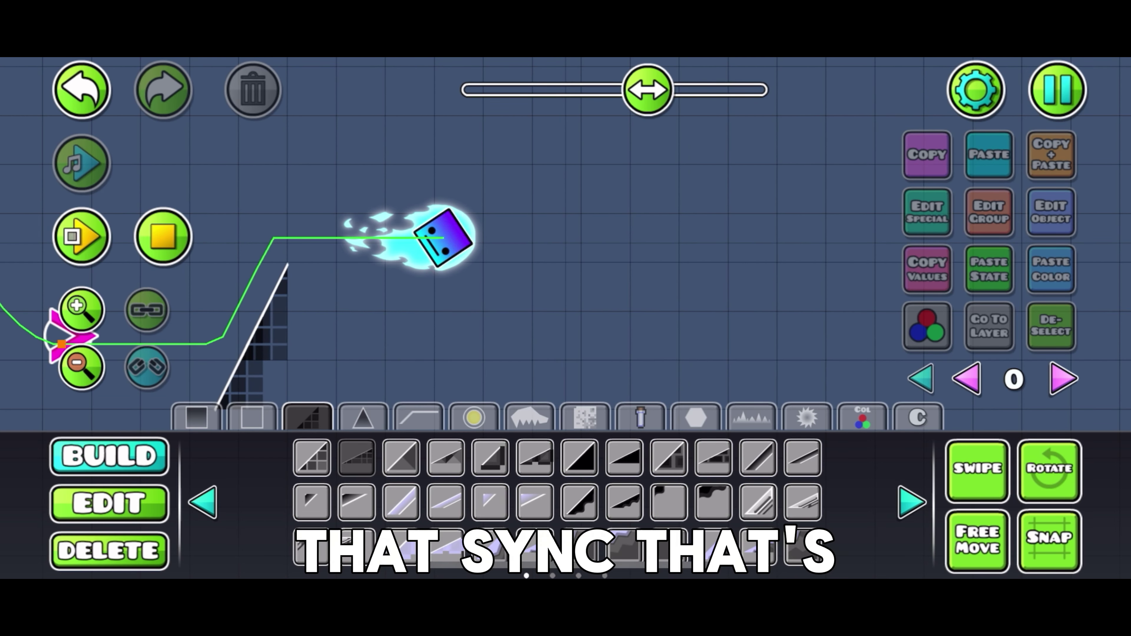
pyautogui.click(252, 417)
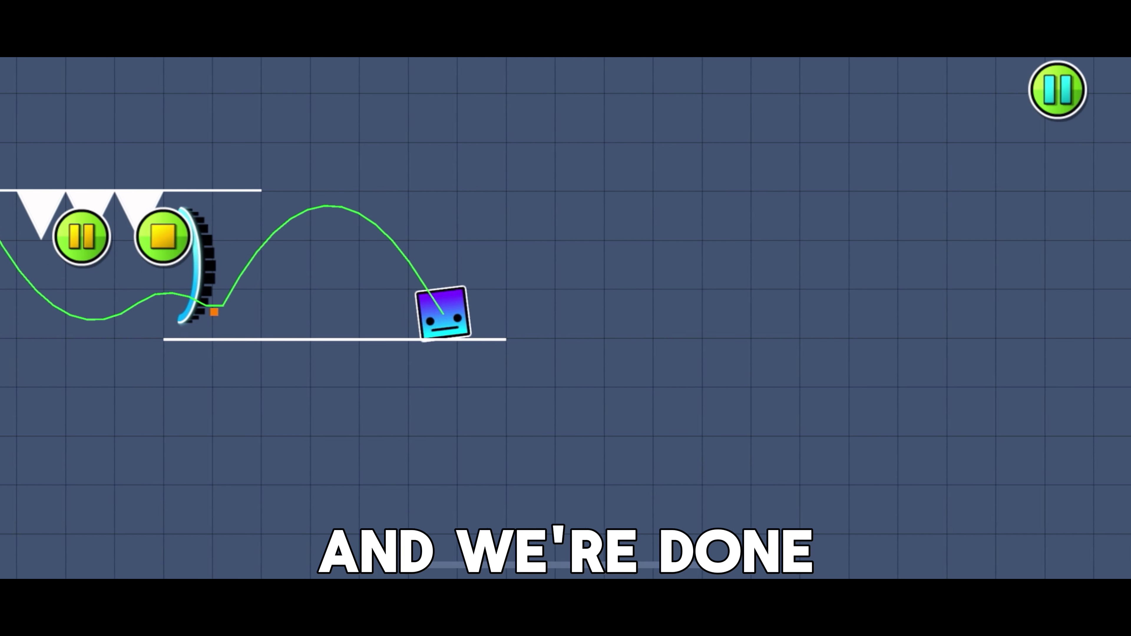
pyautogui.click(162, 235)
pyautogui.click(81, 236)
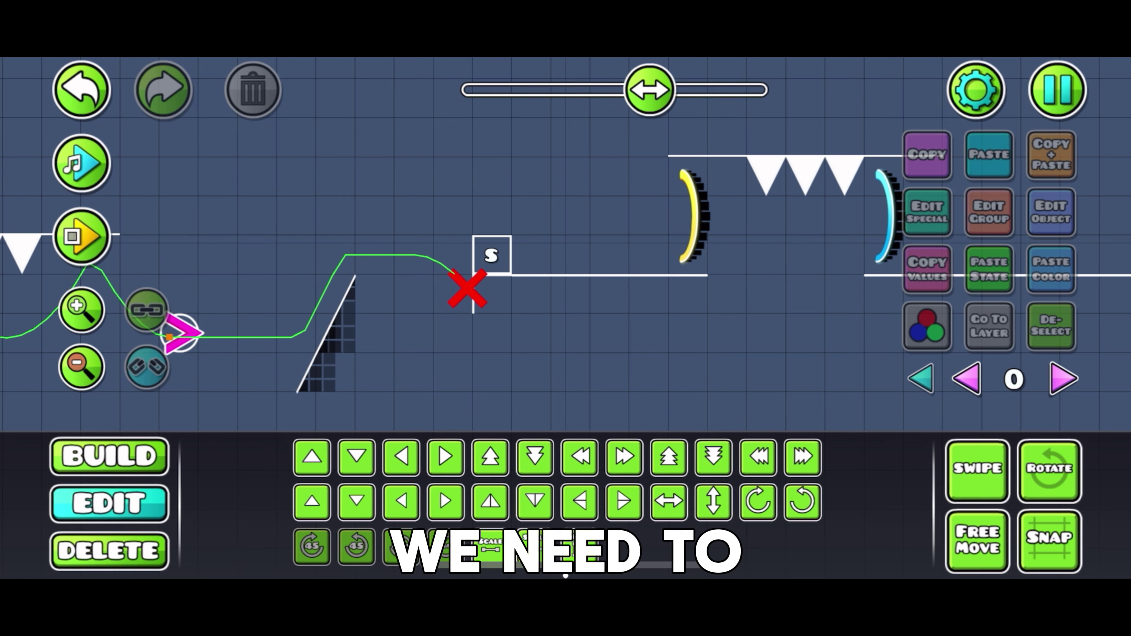
# Step: Select the S block near the slope, run another test, then select a ground piece past the spikes
pyautogui.click(492, 255)
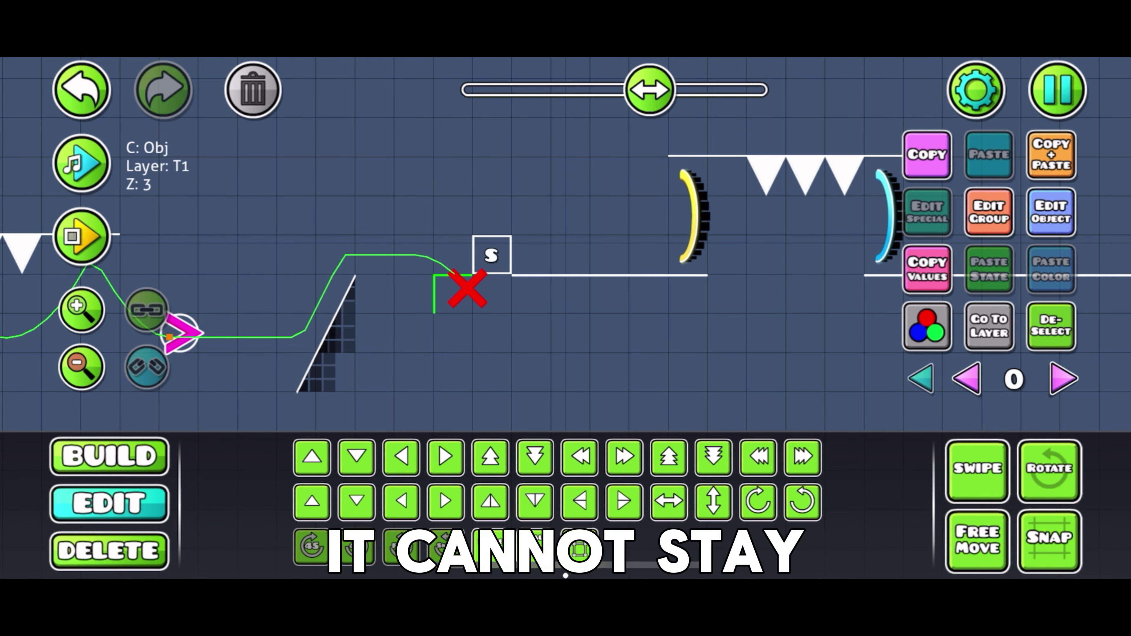
pyautogui.click(82, 237)
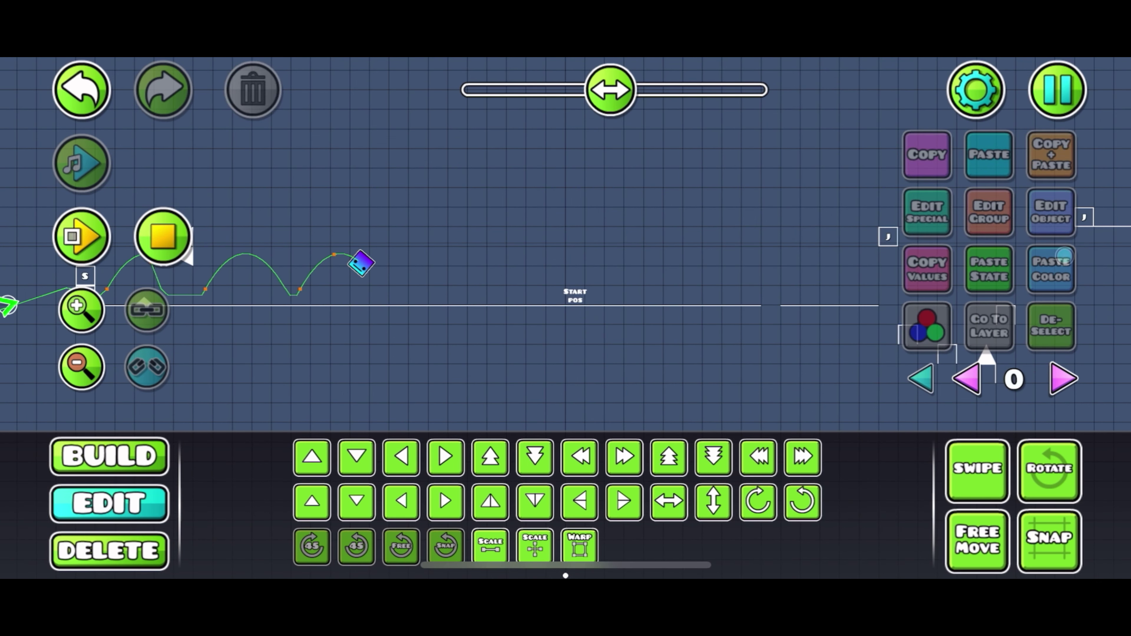
pyautogui.click(789, 305)
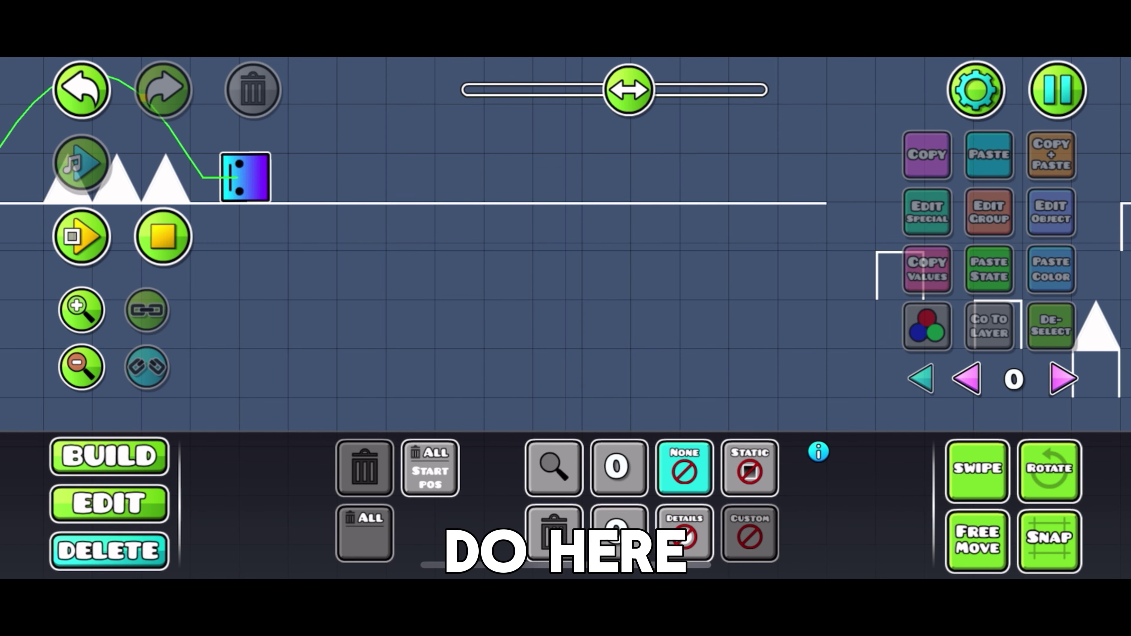
# Step: Delete three stretches of the flat ground line after the spikes
pyautogui.click(352, 203)
pyautogui.click(654, 203)
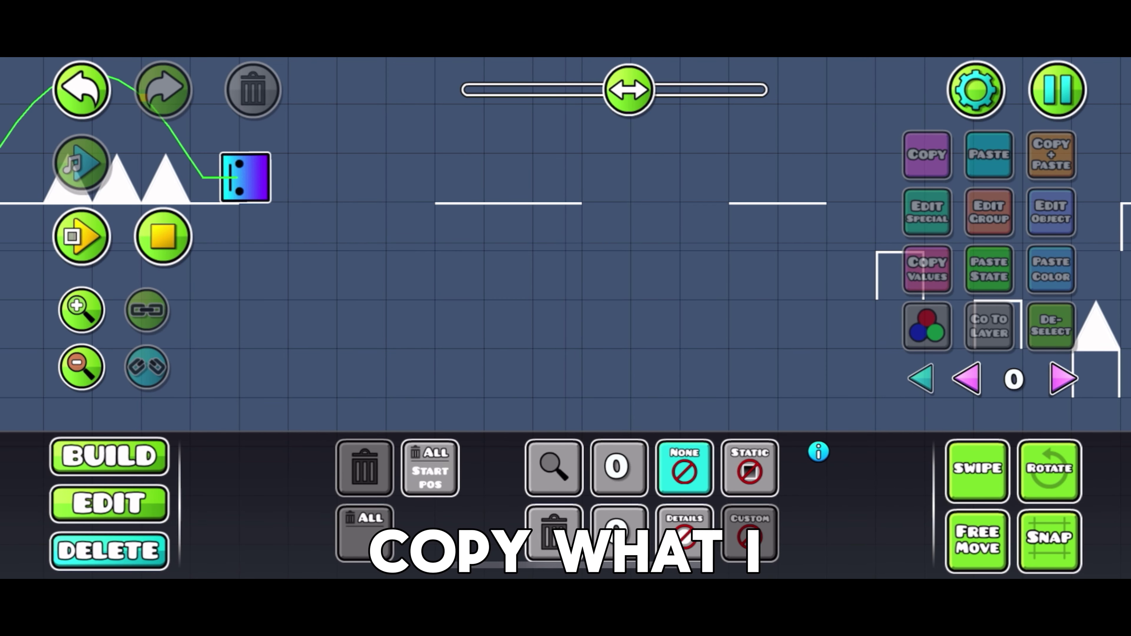
pyautogui.click(754, 203)
# Step: Place U-shaped outline platforms stepping downward, undo the extras, and start a test run
pyautogui.click(109, 456)
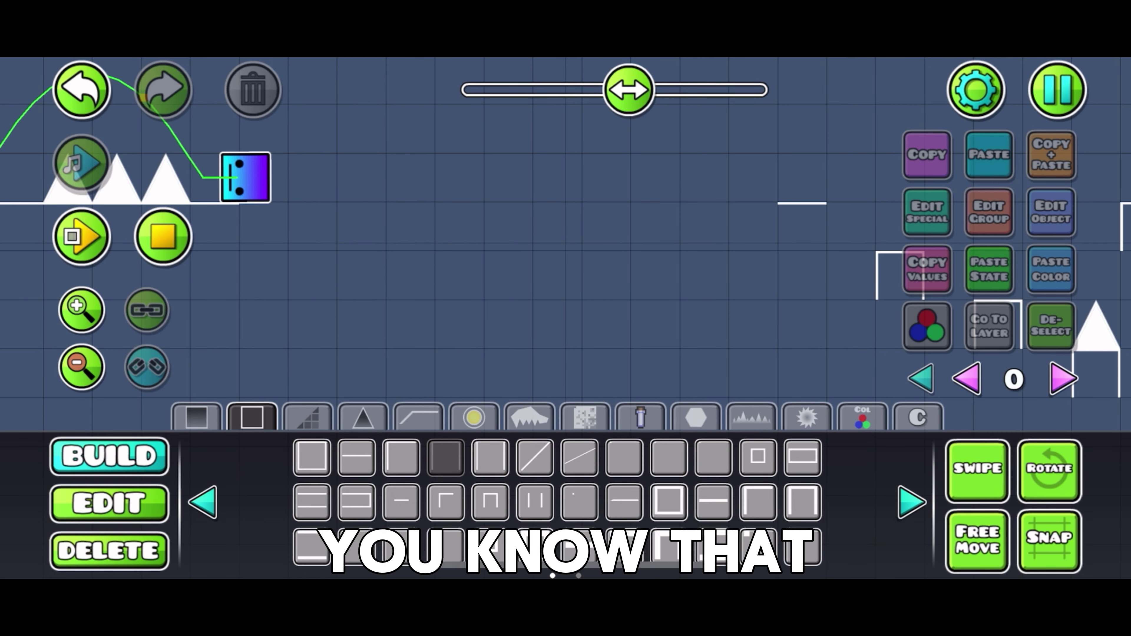
pyautogui.click(311, 275)
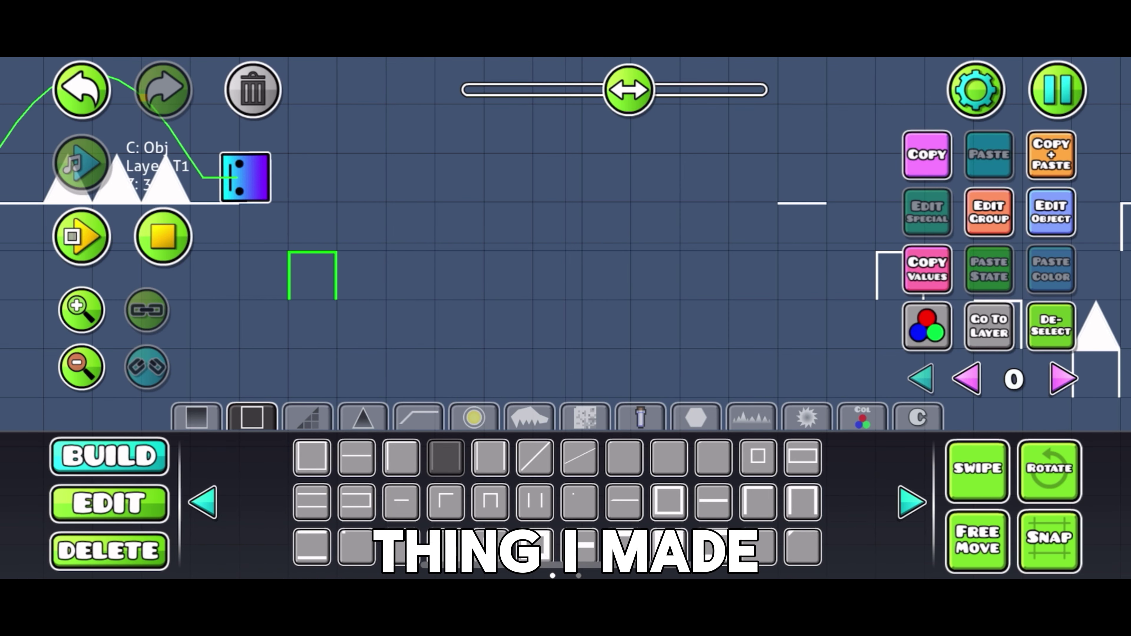
pyautogui.click(492, 338)
pyautogui.click(81, 89)
pyautogui.click(82, 90)
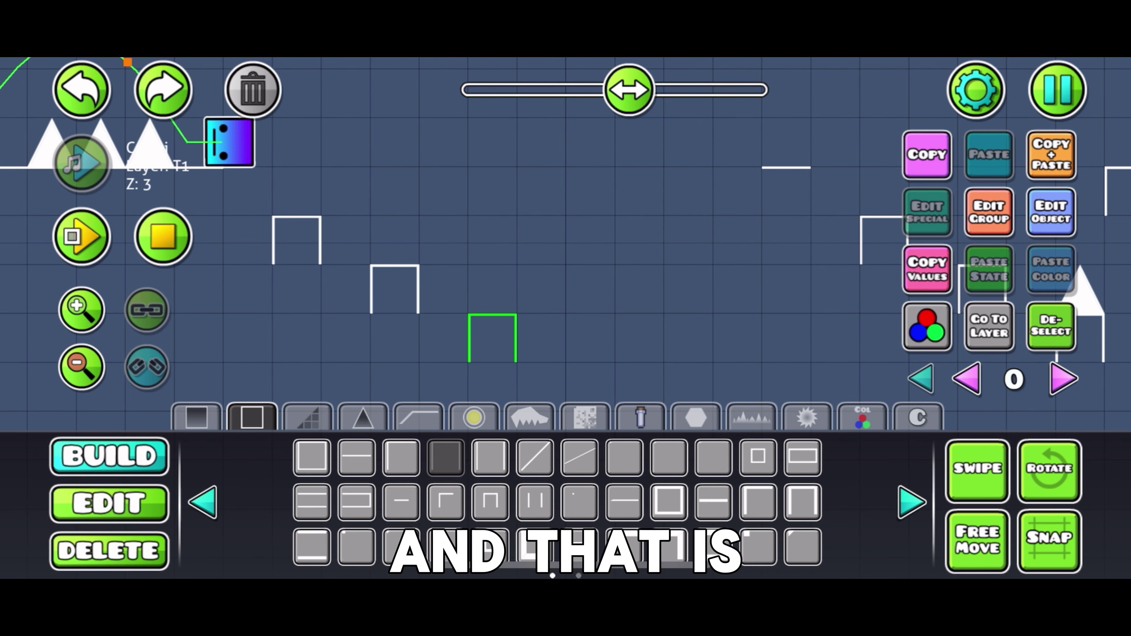
pyautogui.click(81, 236)
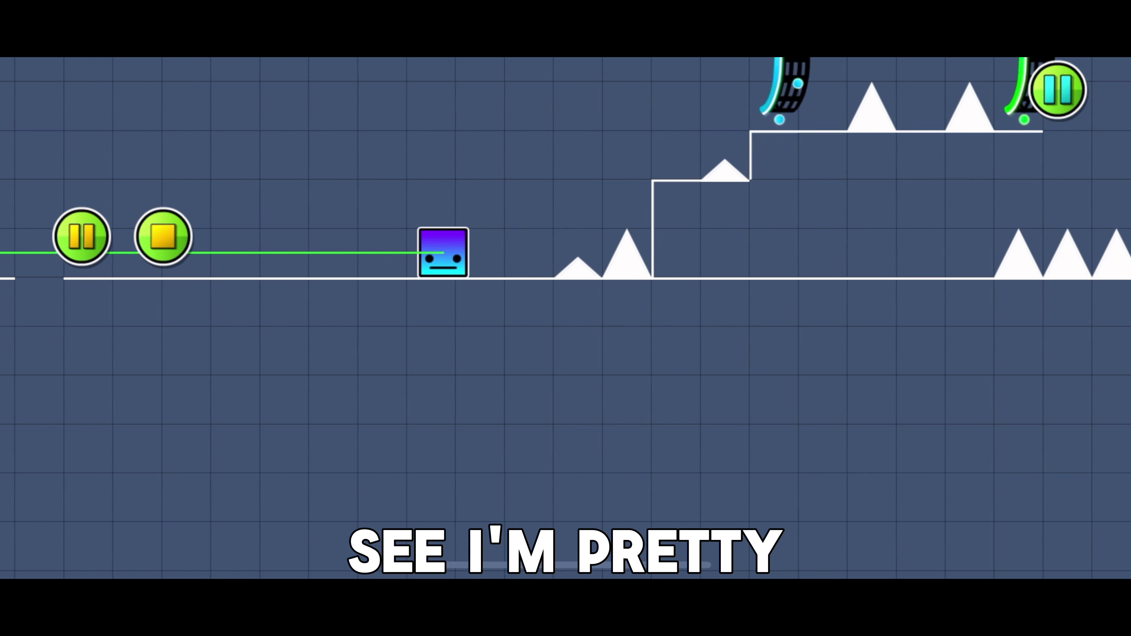
# Step: Play the level to 100%, jumping the first spikes, steering the wave and hitting the blue, green and gravity orbs
pyautogui.press('space')
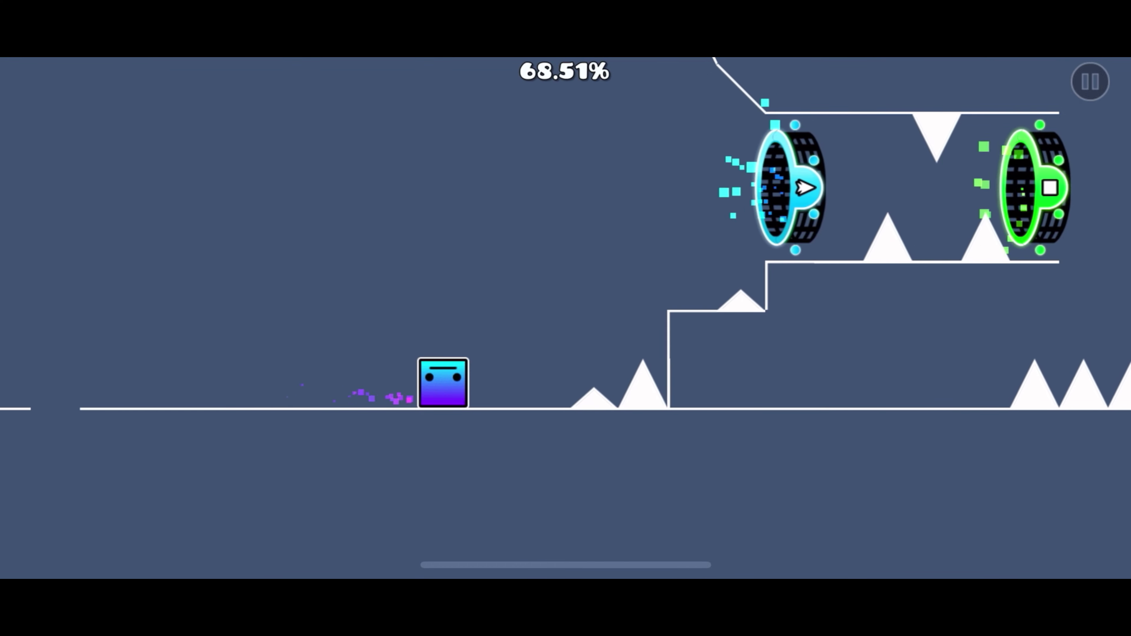
pyautogui.press('space')
pyautogui.press('space')
pyautogui.press('space')
pyautogui.press('space')
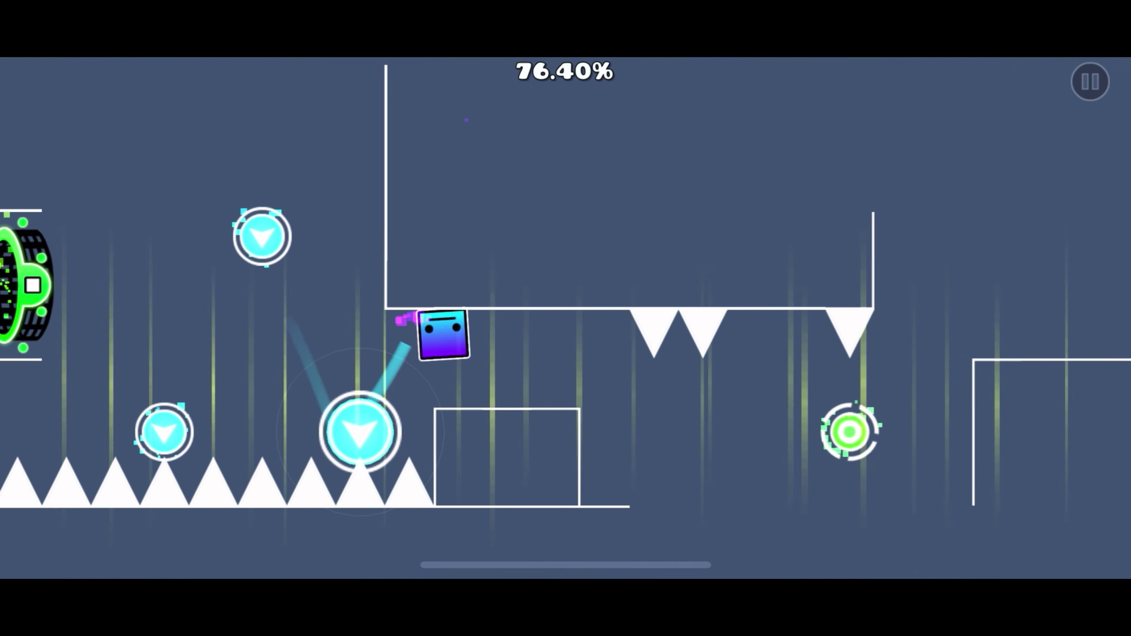
pyautogui.press('space')
pyautogui.press('space')
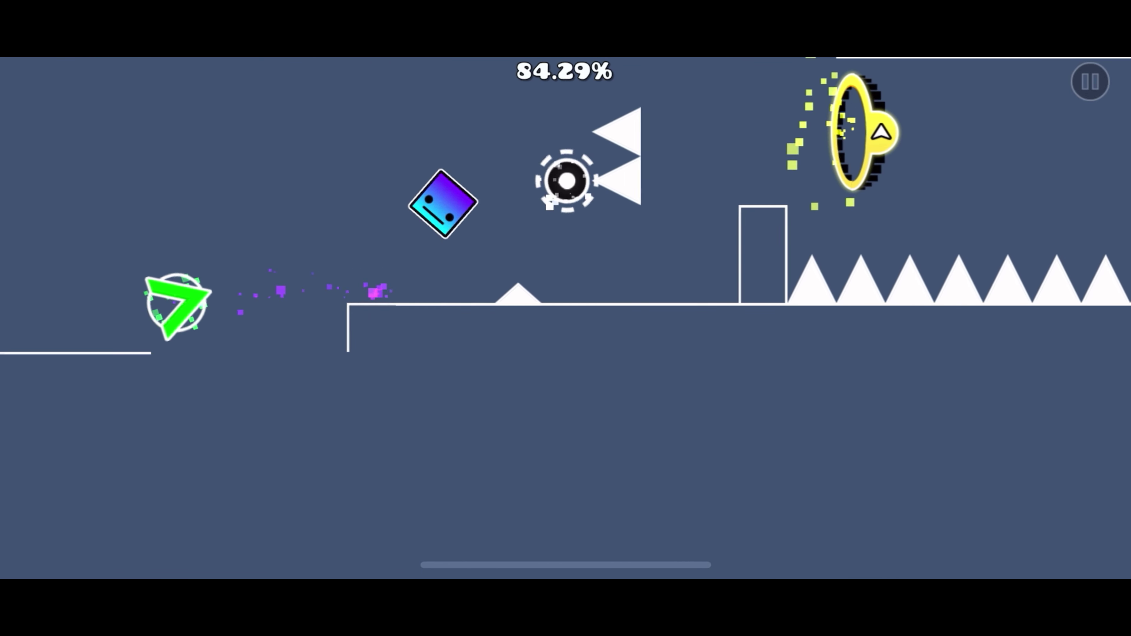
pyautogui.press('space')
pyautogui.press('space')
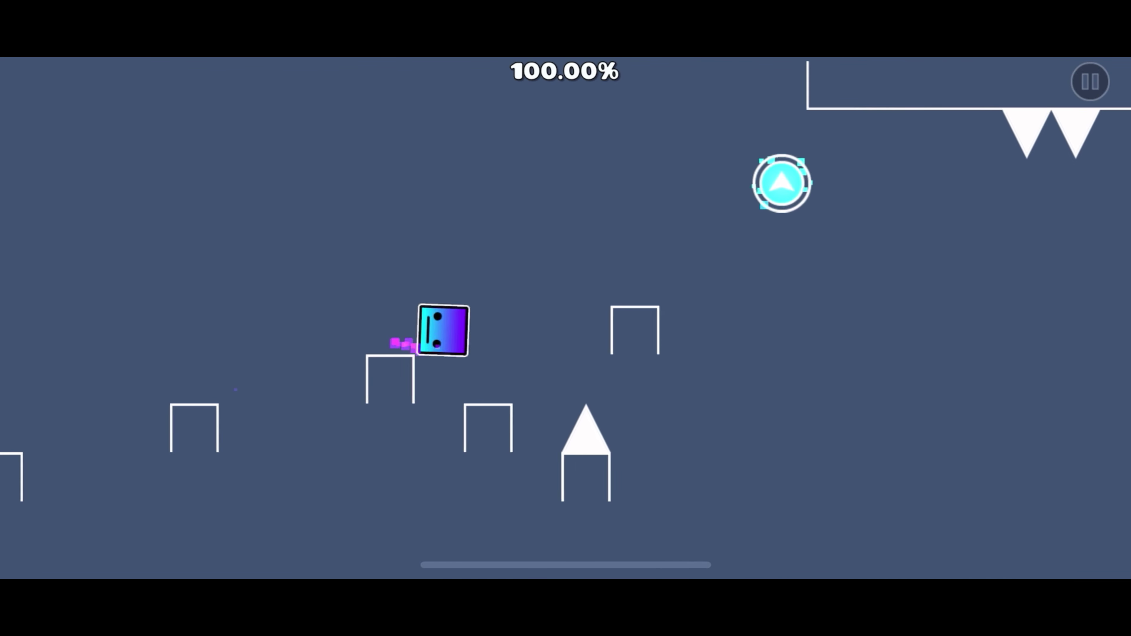
pyautogui.press('space')
pyautogui.press('space')
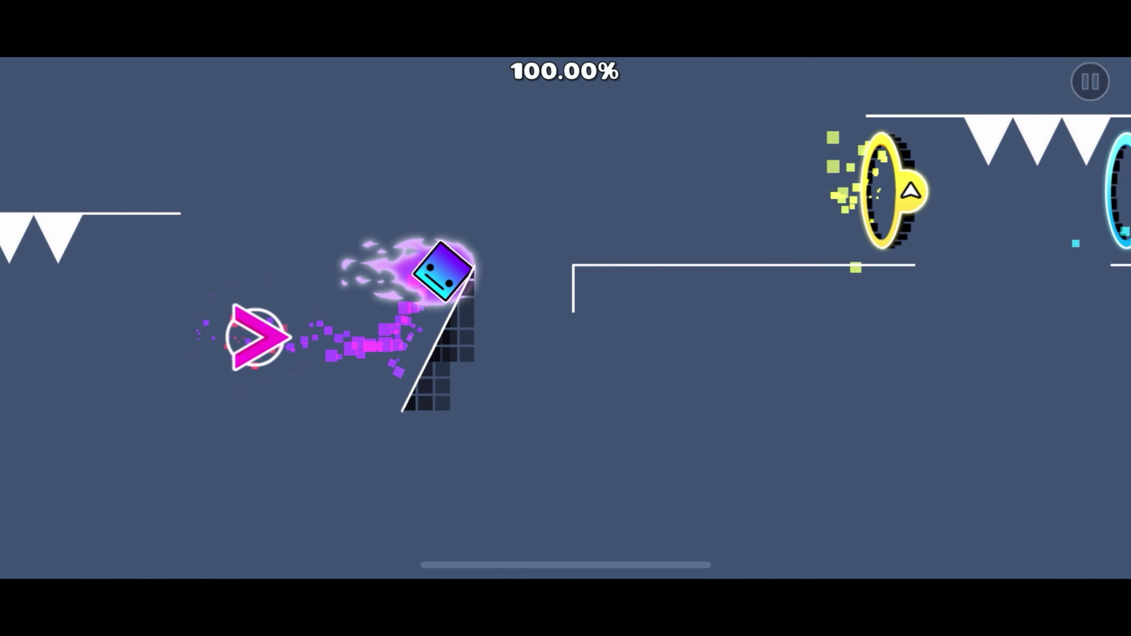